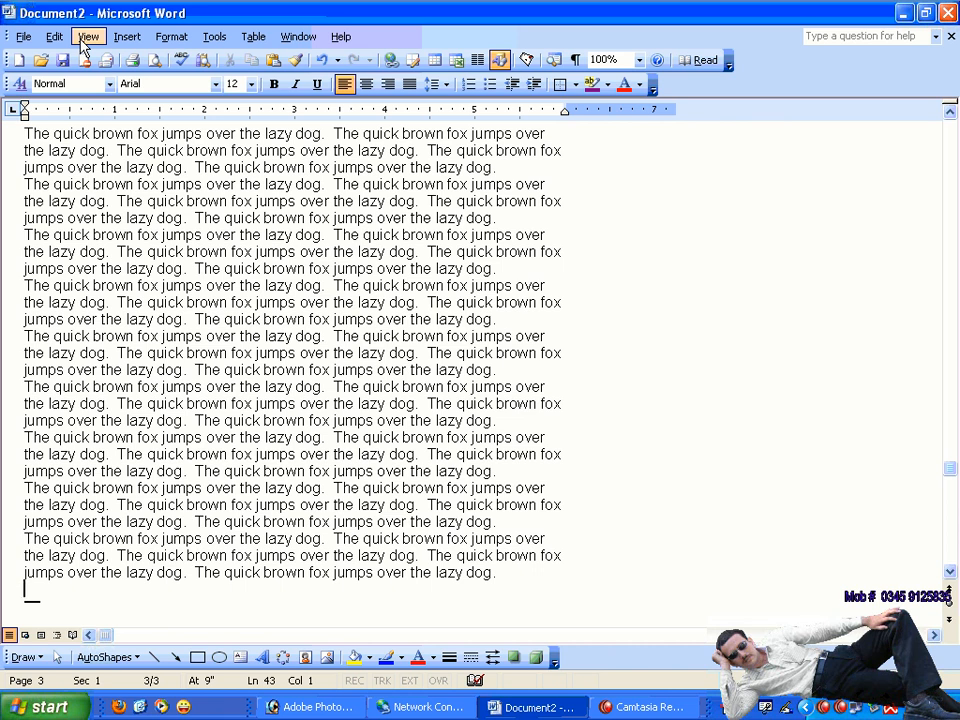
Display the document in Normal view and place the cursor in the third paragraph of the first page
click(86, 37)
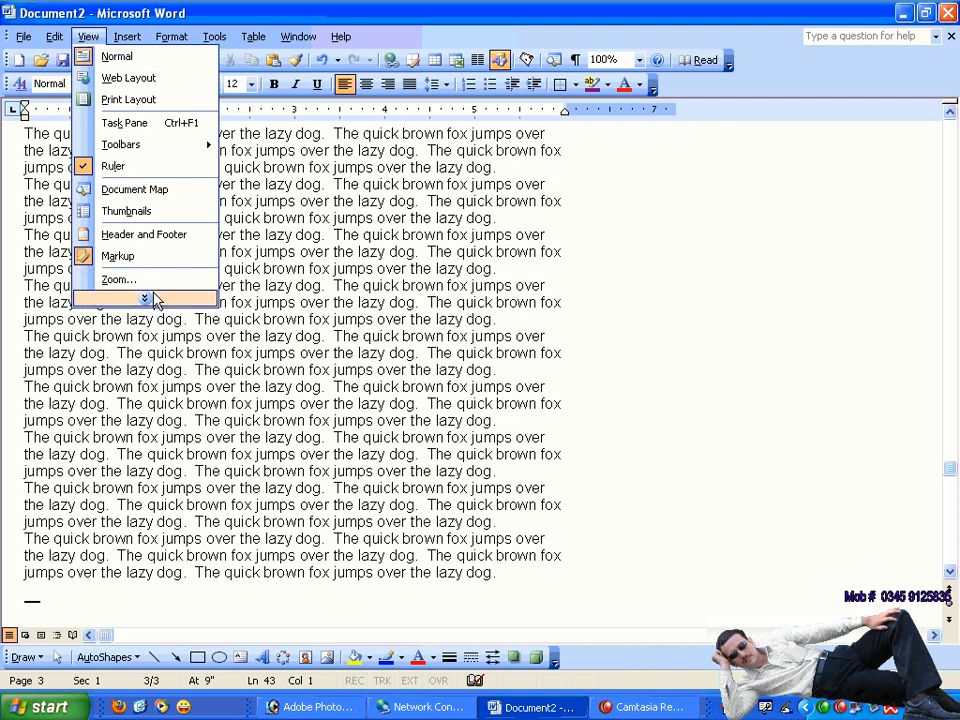
click(150, 299)
click(116, 57)
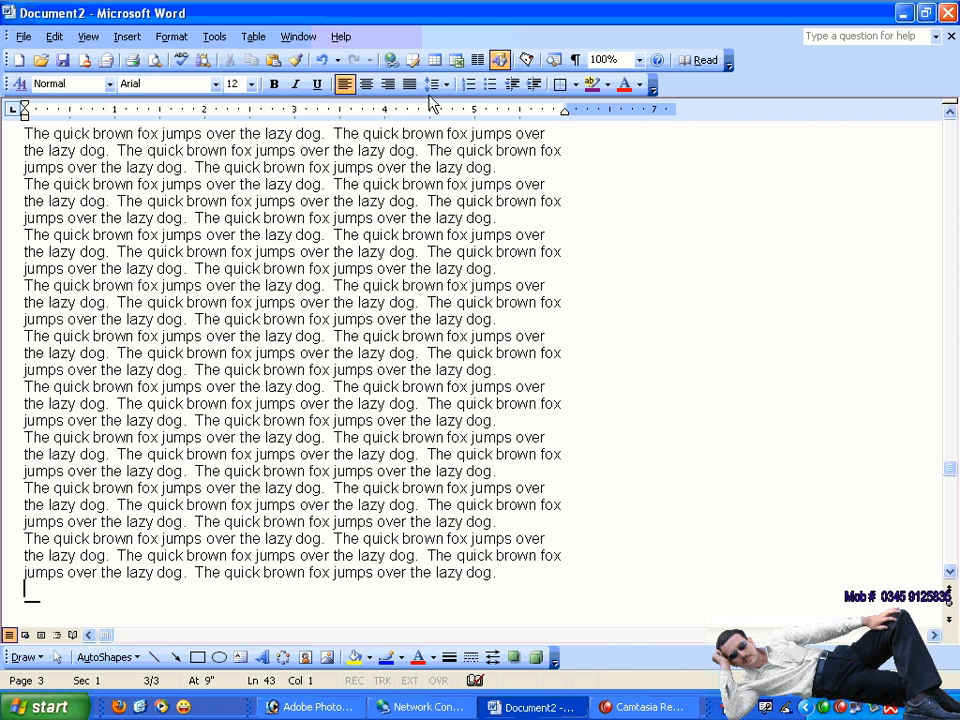
scroll(517, 152, up, 3)
scroll(517, 152, up, 15)
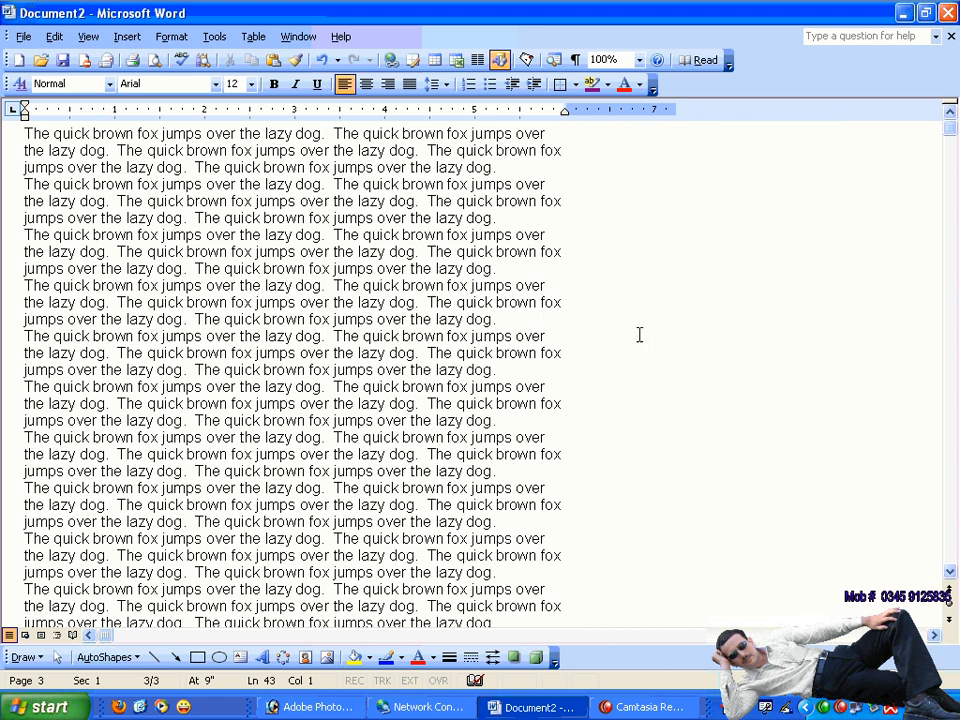
drag(951, 133, 948, 133)
click(154, 657)
key(Escape)
click(303, 265)
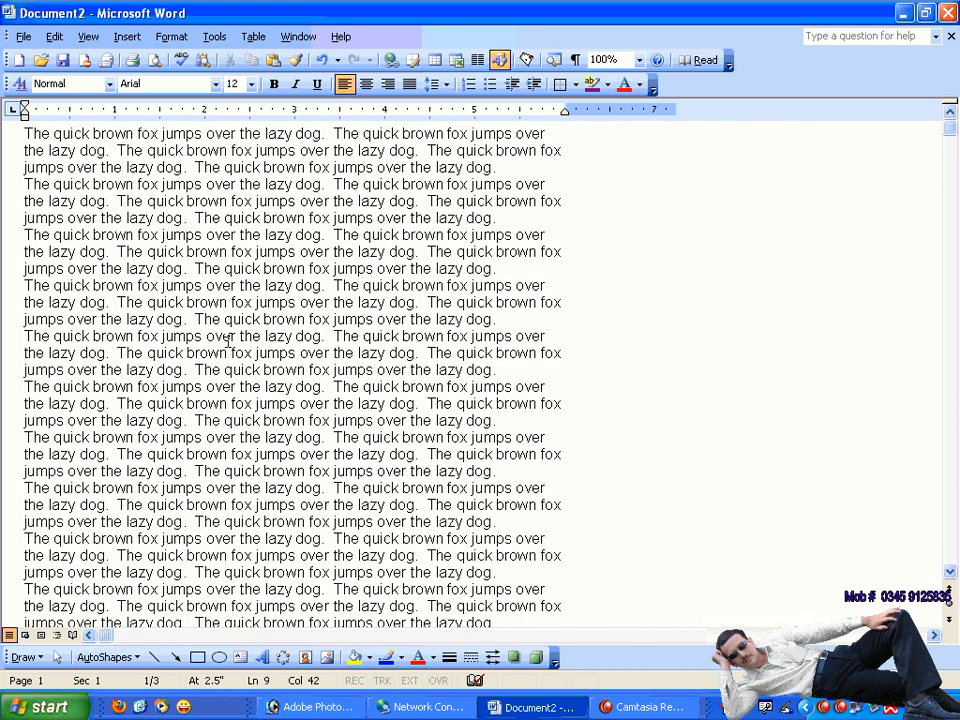
Switch the document to Web Layout view and look through how its text is laid out
click(88, 37)
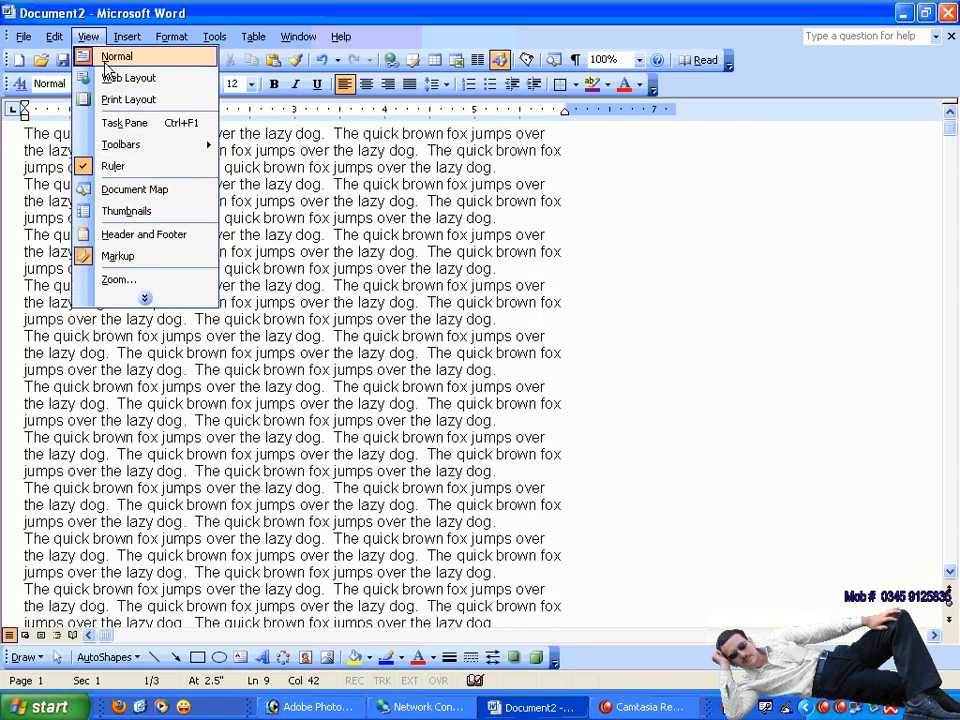
click(315, 200)
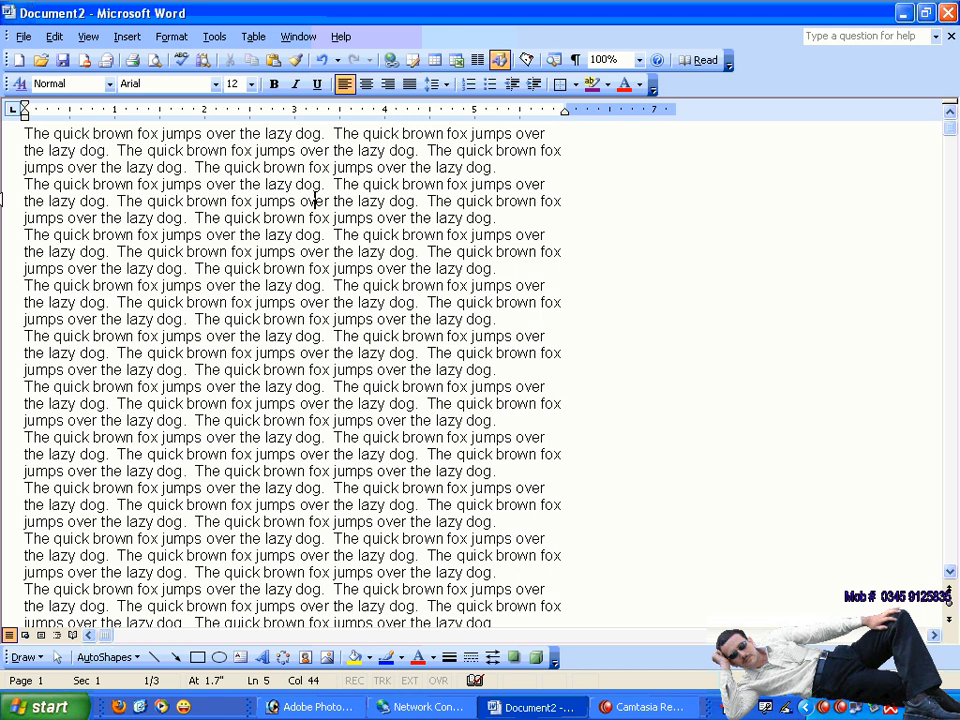
click(86, 37)
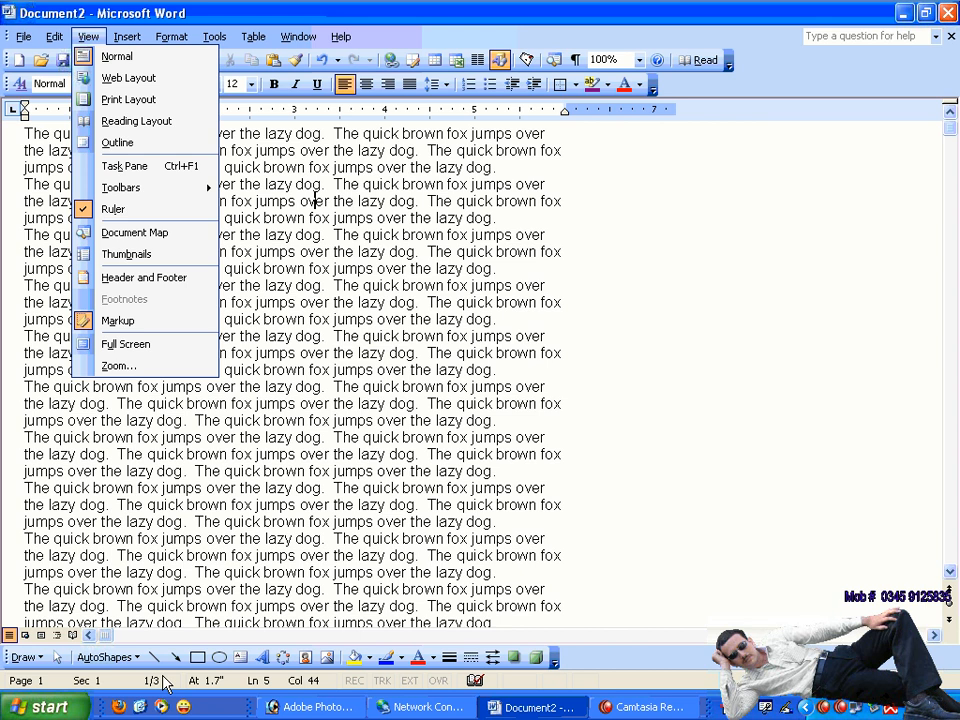
click(157, 79)
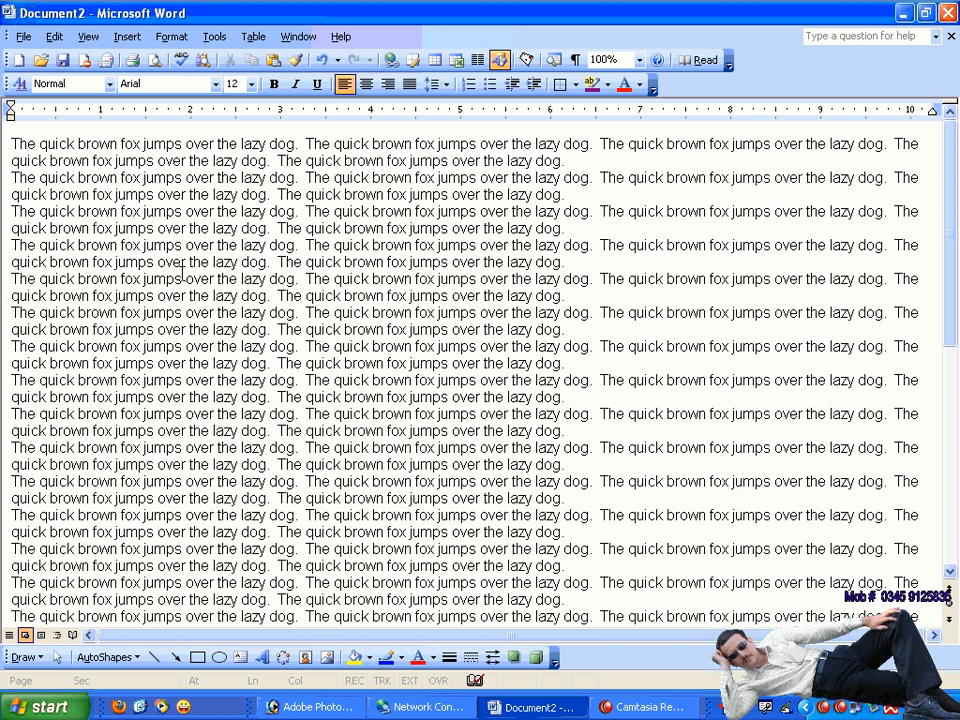
scroll(365, 374, down, 10)
scroll(365, 374, up, 18)
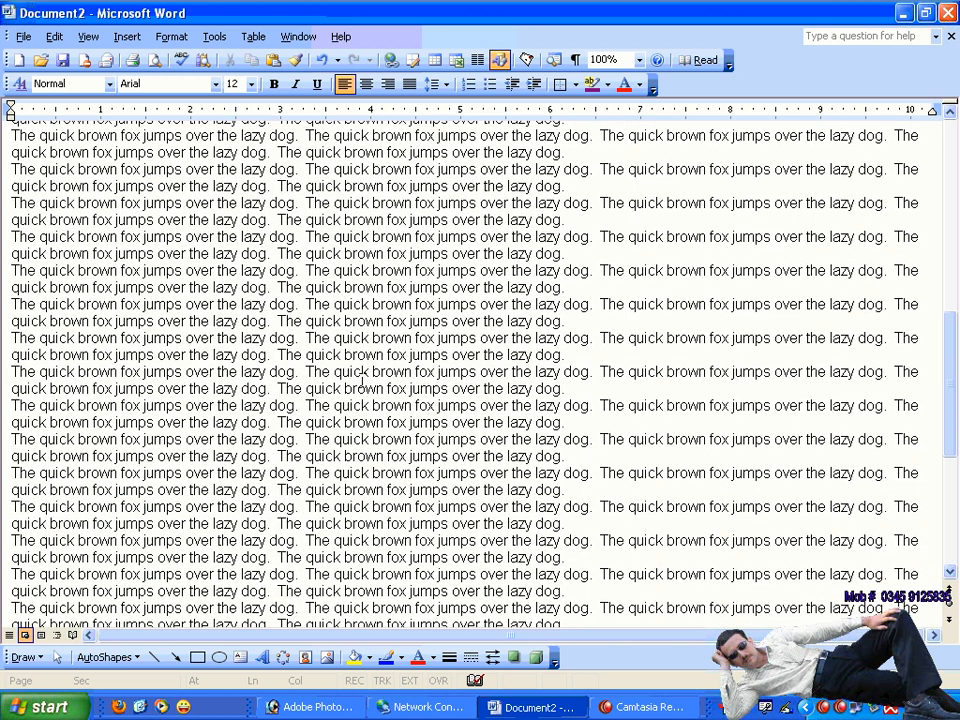
scroll(362, 380, down, 2)
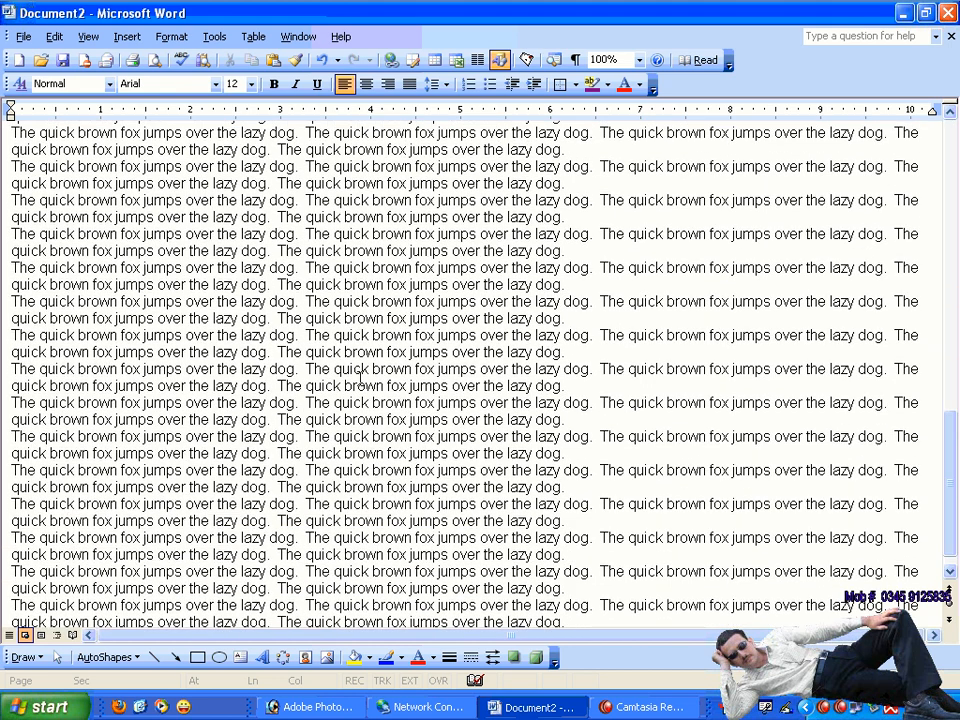
scroll(361, 379, up, 2)
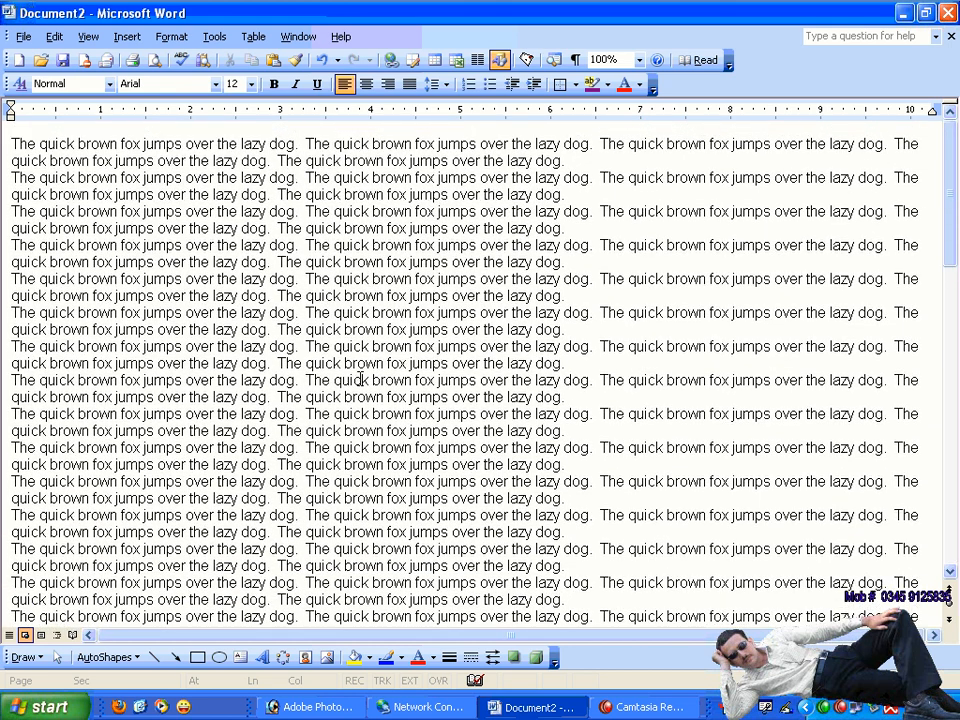
Switch the document to Print Layout view and examine its pages, margins and page breaks
click(90, 38)
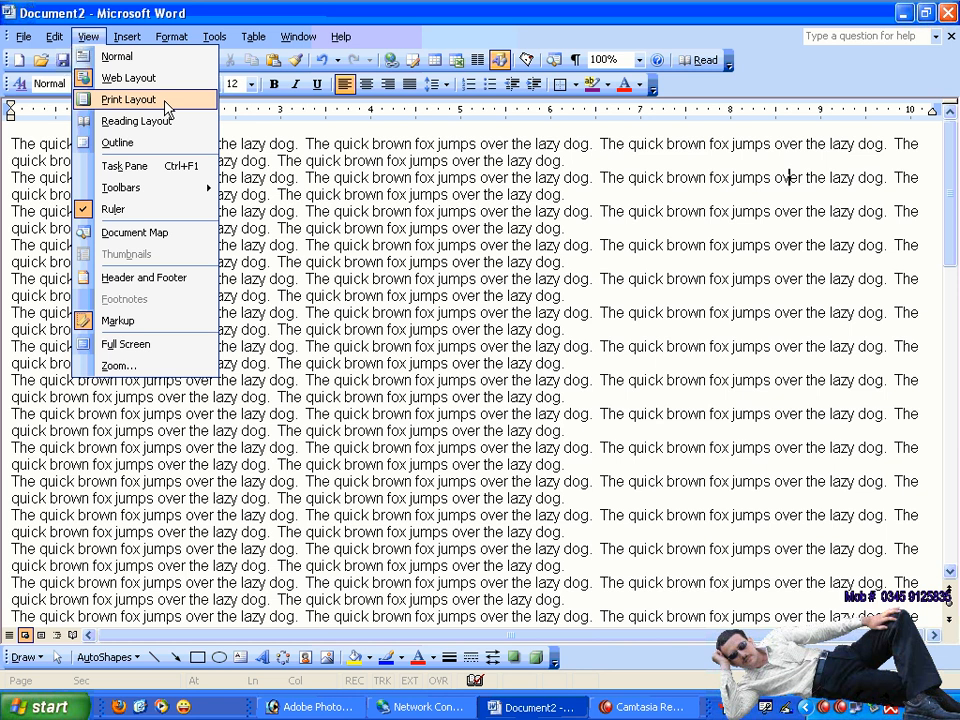
click(165, 102)
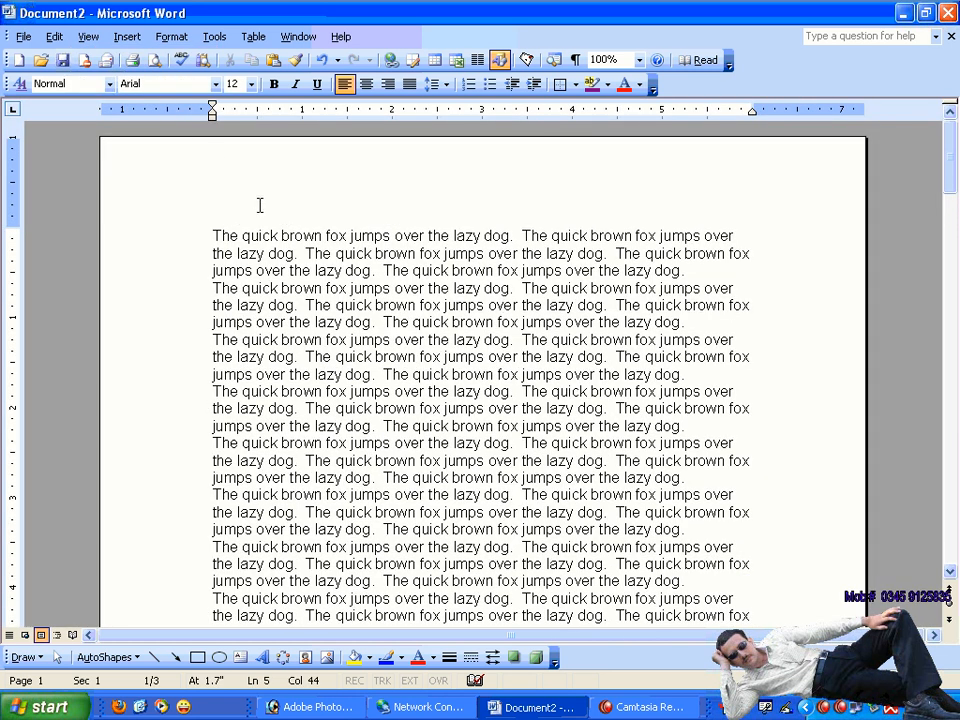
scroll(340, 278, down, 2)
scroll(340, 280, up, 2)
scroll(427, 270, down, 15)
scroll(404, 263, up, 3)
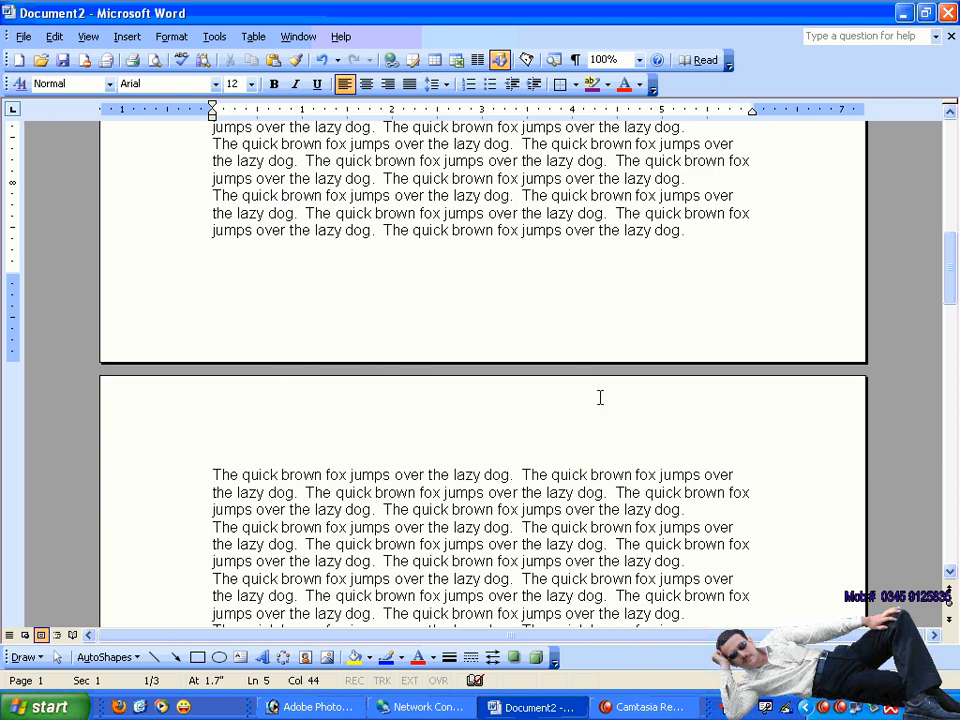
scroll(600, 396, up, 18)
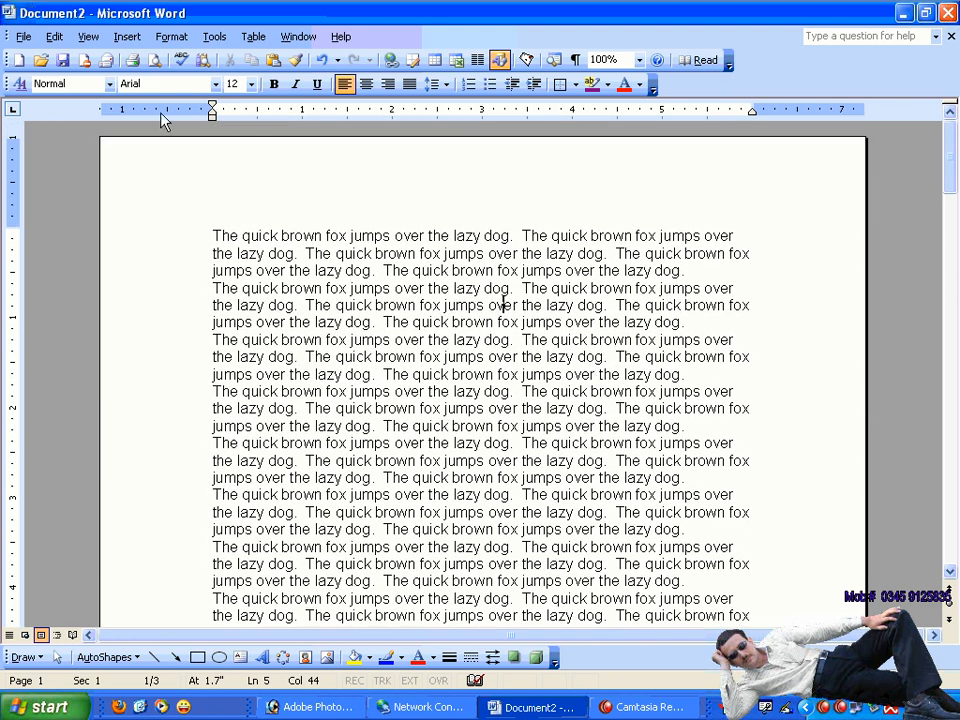
Switch the document to Reading Layout view and look through its screens from first to last
click(87, 36)
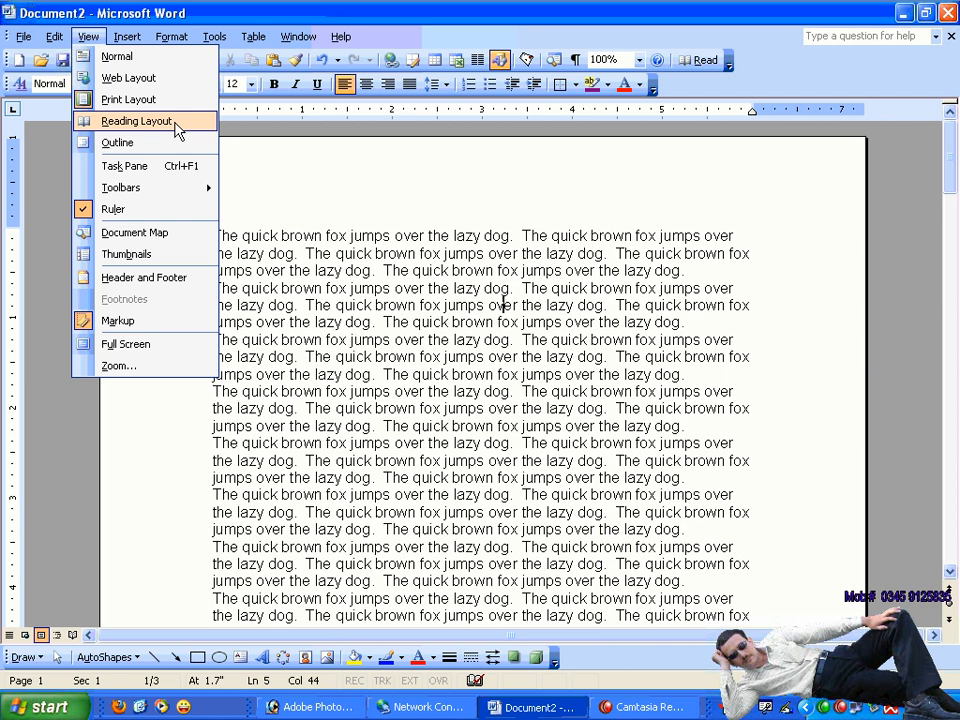
click(176, 124)
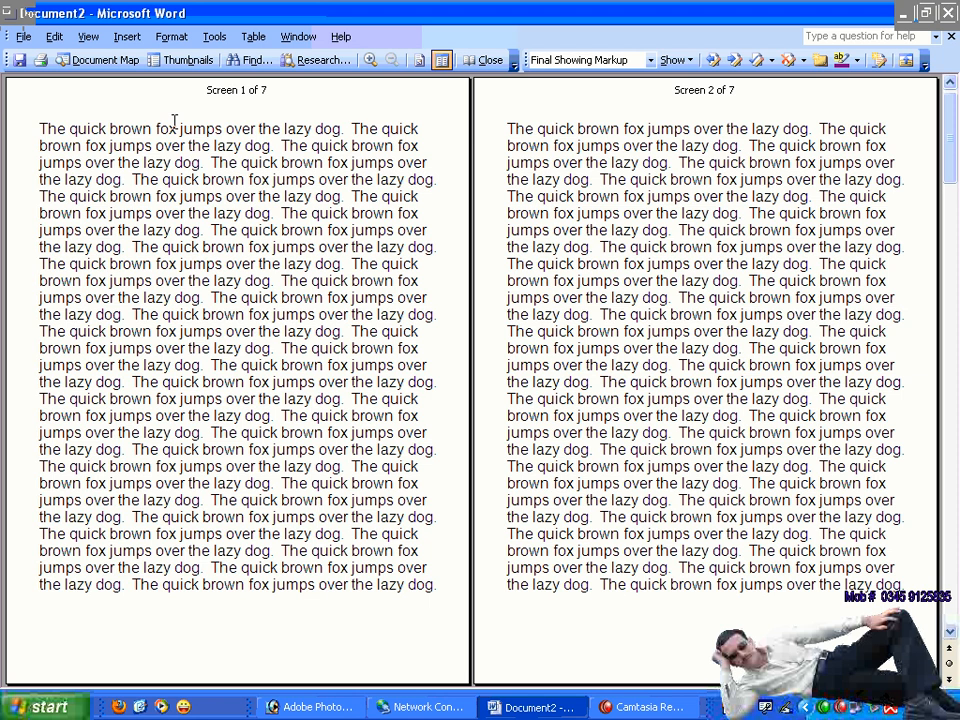
scroll(288, 148, down, 3)
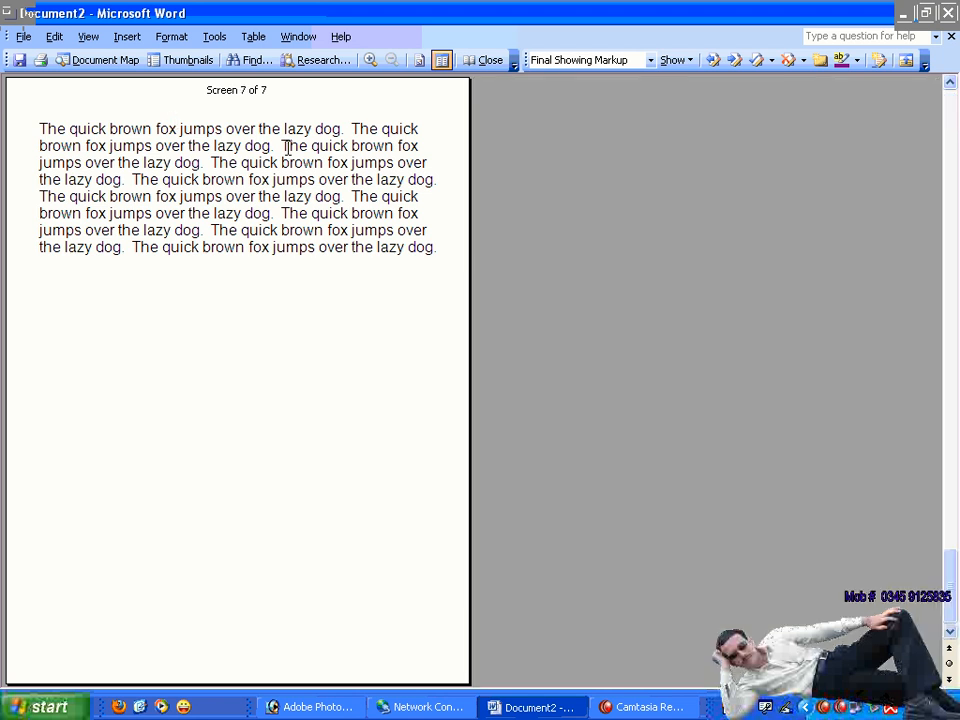
scroll(288, 148, up, 3)
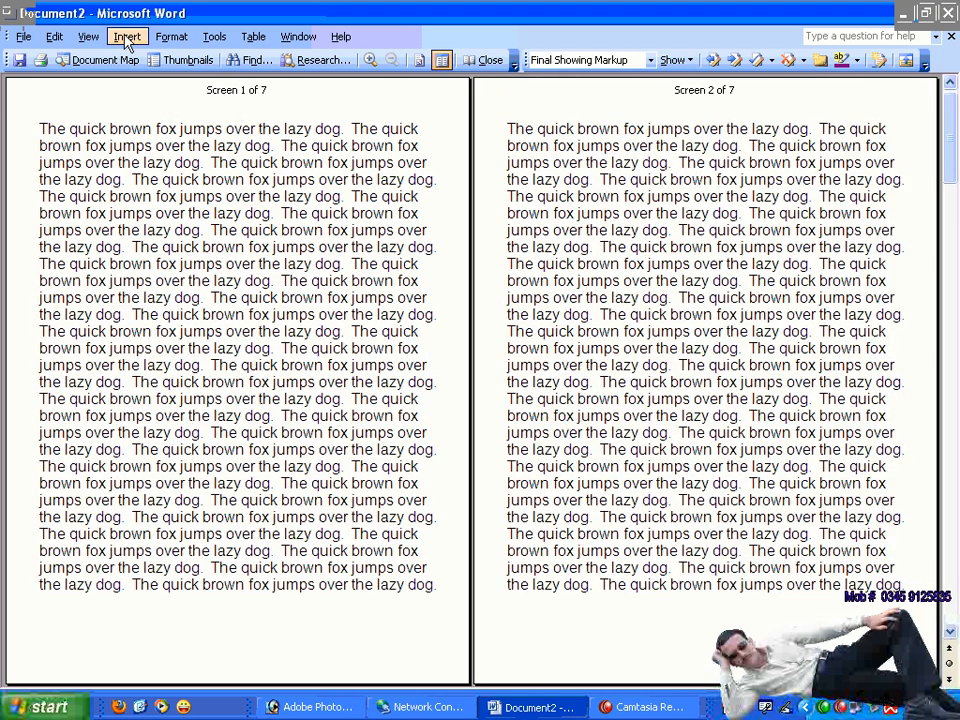
Switch the document from Reading Layout back to Normal view
click(95, 40)
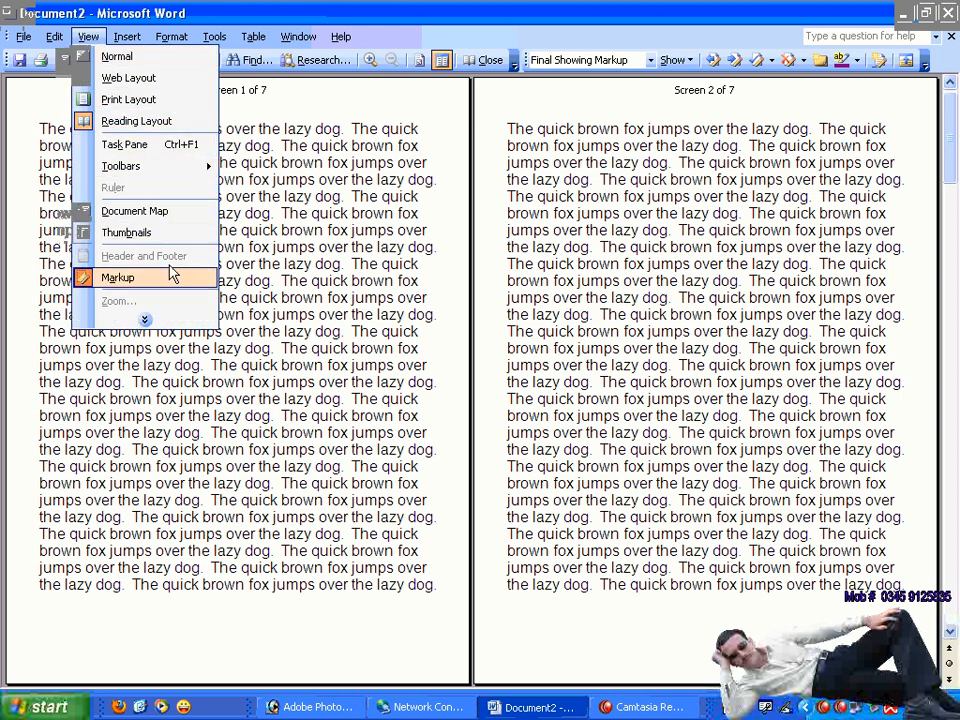
click(158, 324)
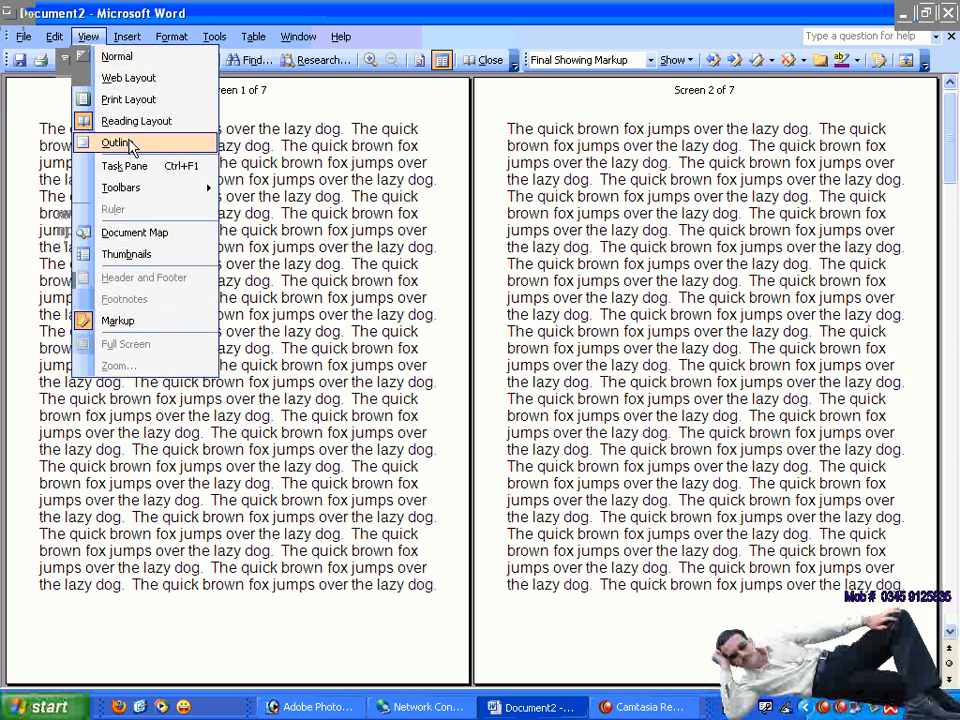
click(112, 57)
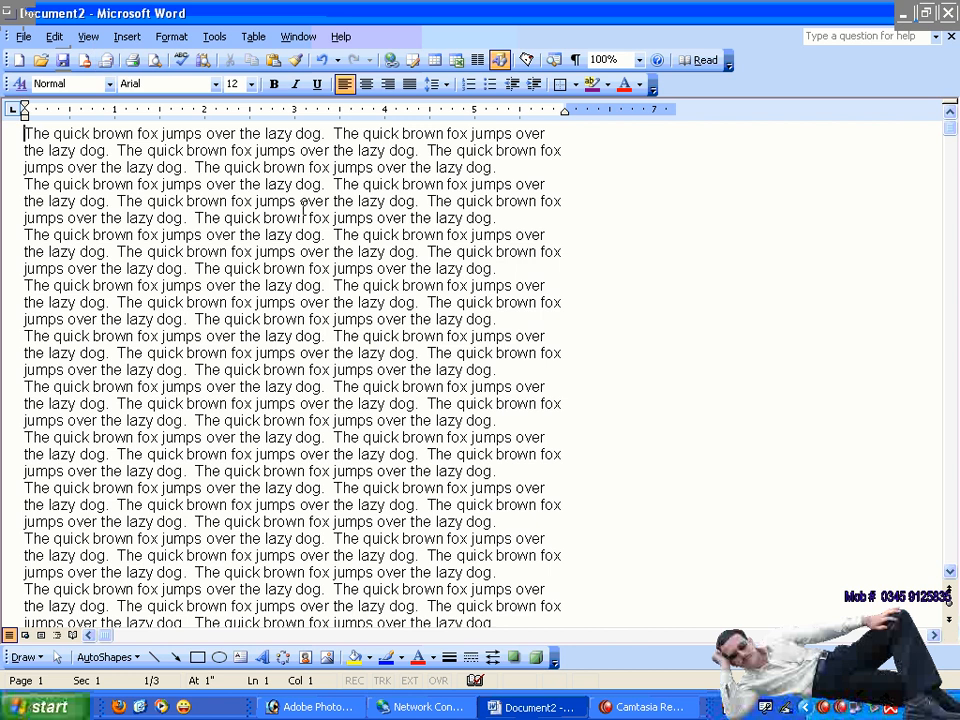
Insert two blank lines above the first paragraph and enter "xvxchvx" on the second one
key(Return)
key(Return)
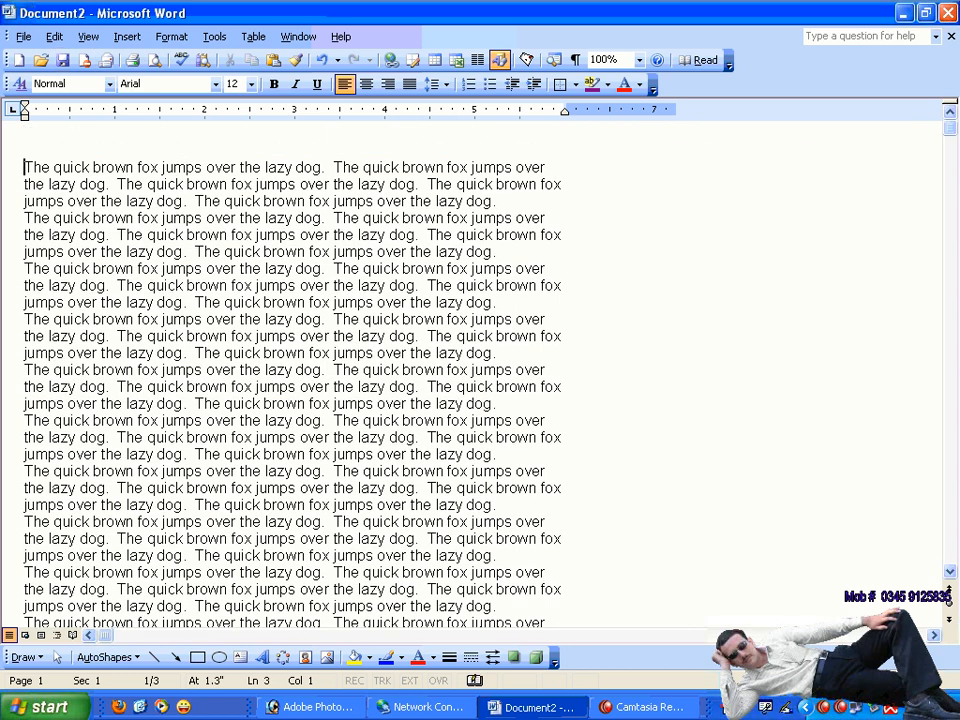
key(Up)
text(xvxchvx)
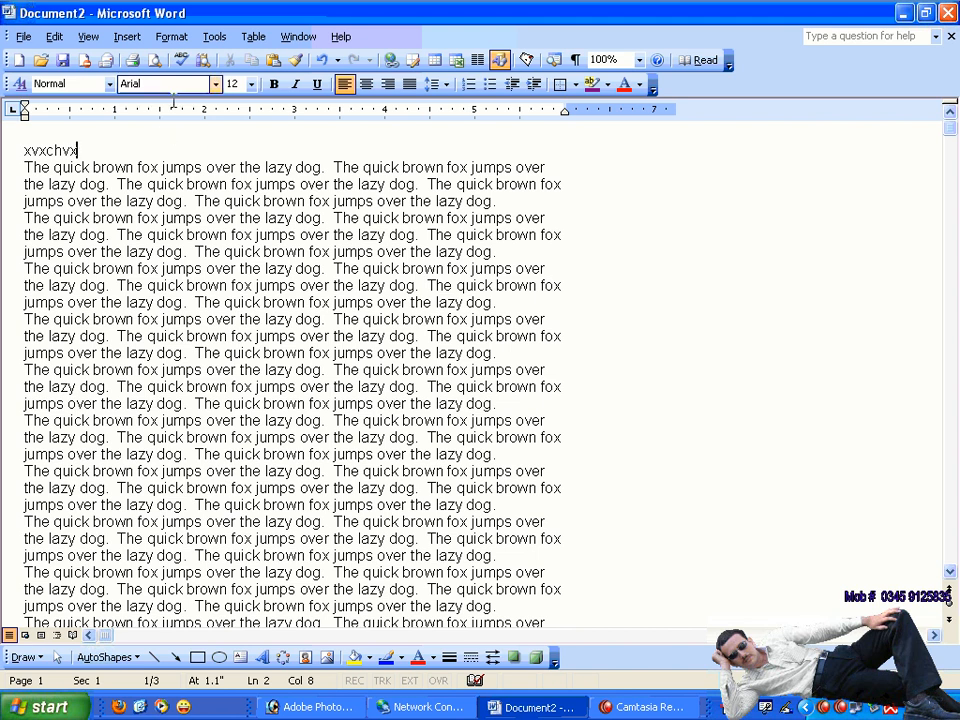
Switch to Outline view and add a paragraph of filler letters beginning "Bcvbnc,nvb,cn" below "xvxchvx", followed by an empty paragraph
click(88, 36)
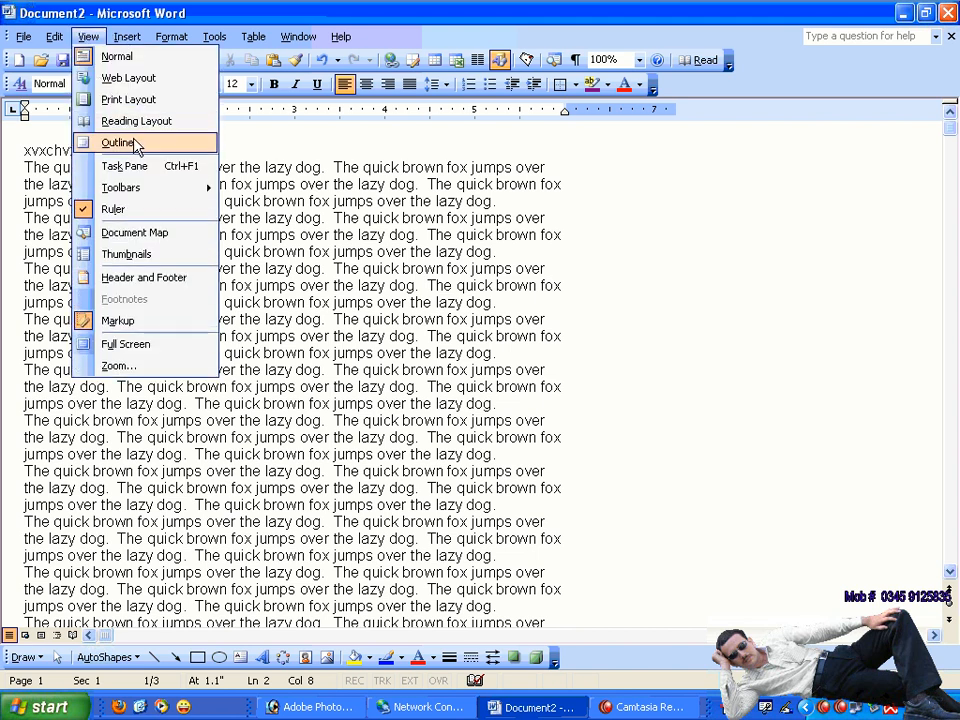
click(118, 142)
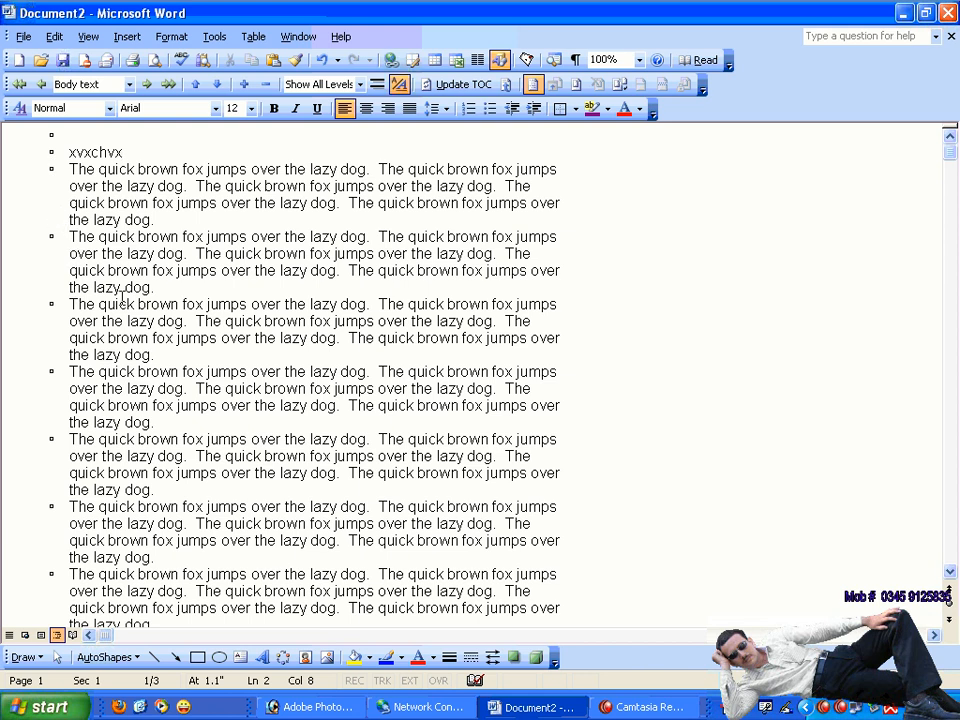
key(Return)
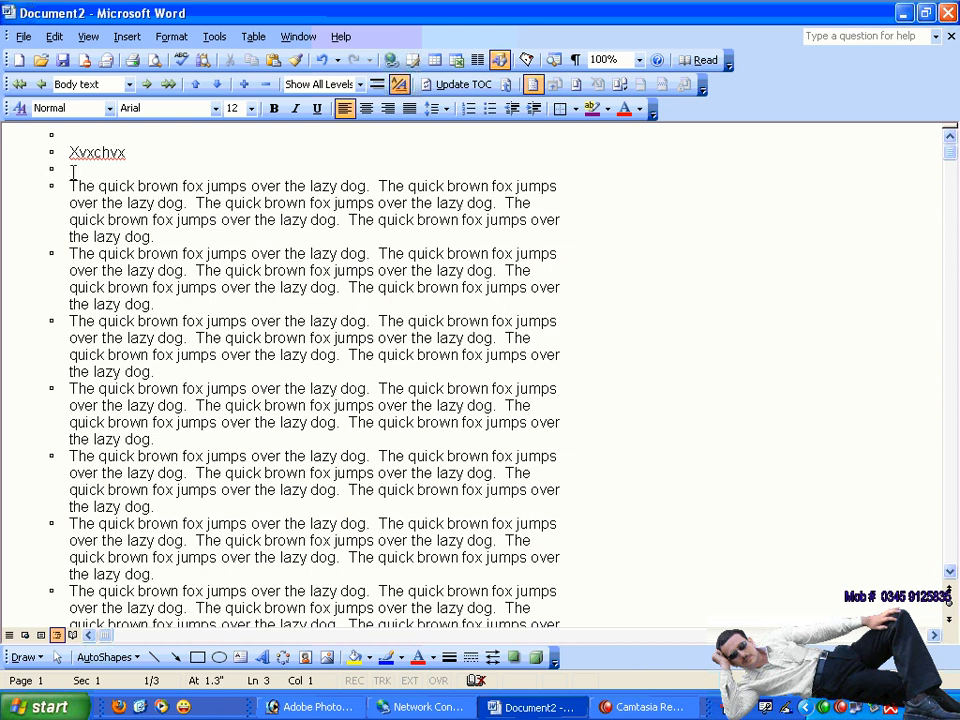
text(Bcvbnc,nvb,cn,bncm,vnb,mnc)
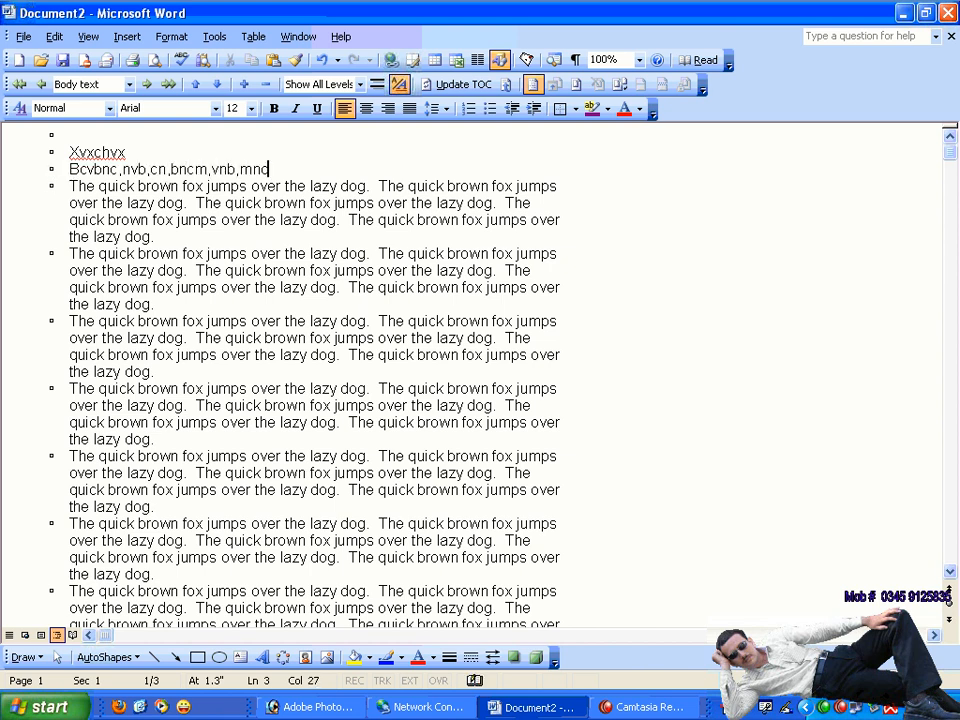
text(,vbn,cmvnb,mncv,bn,cmvnb,mcvbnm,ncv,nb,cmv)
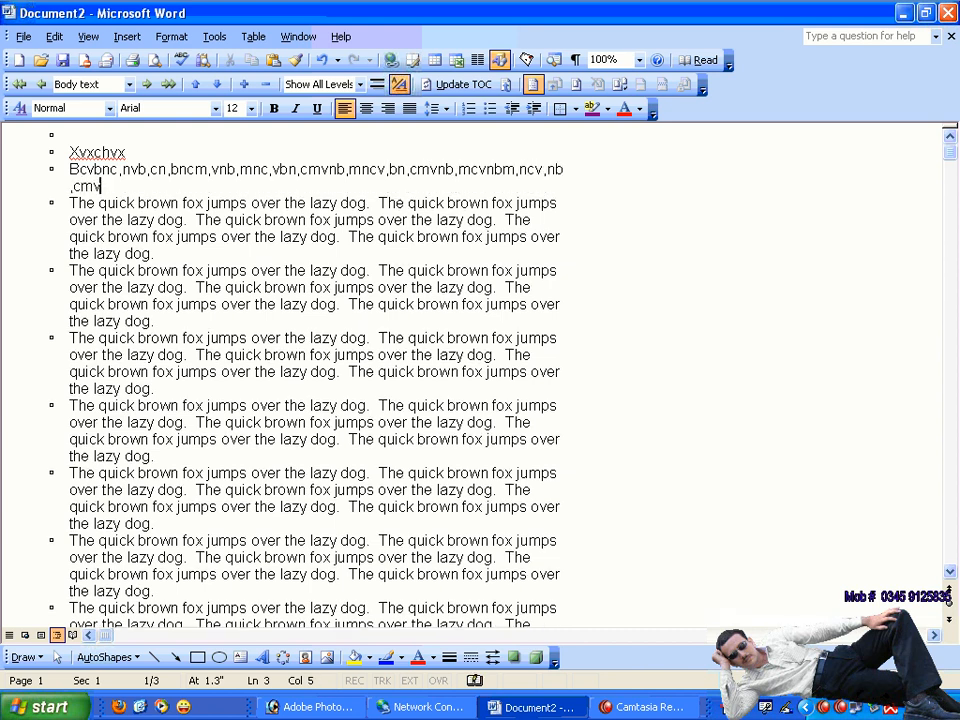
text(nbm,c,mvbn,cmvc,vbn,cm)
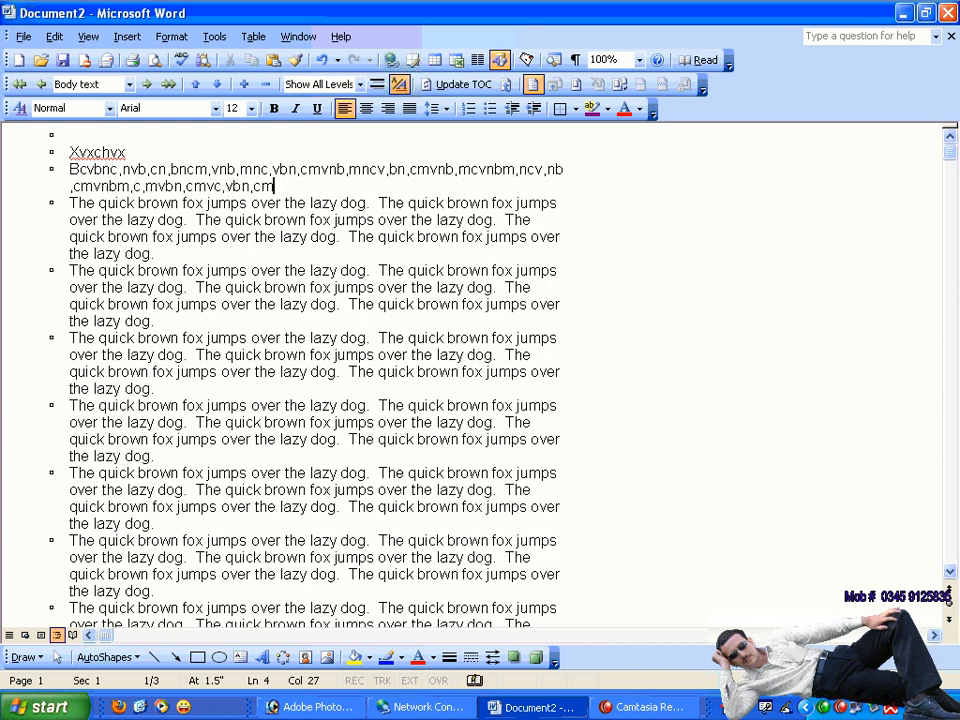
key(Return)
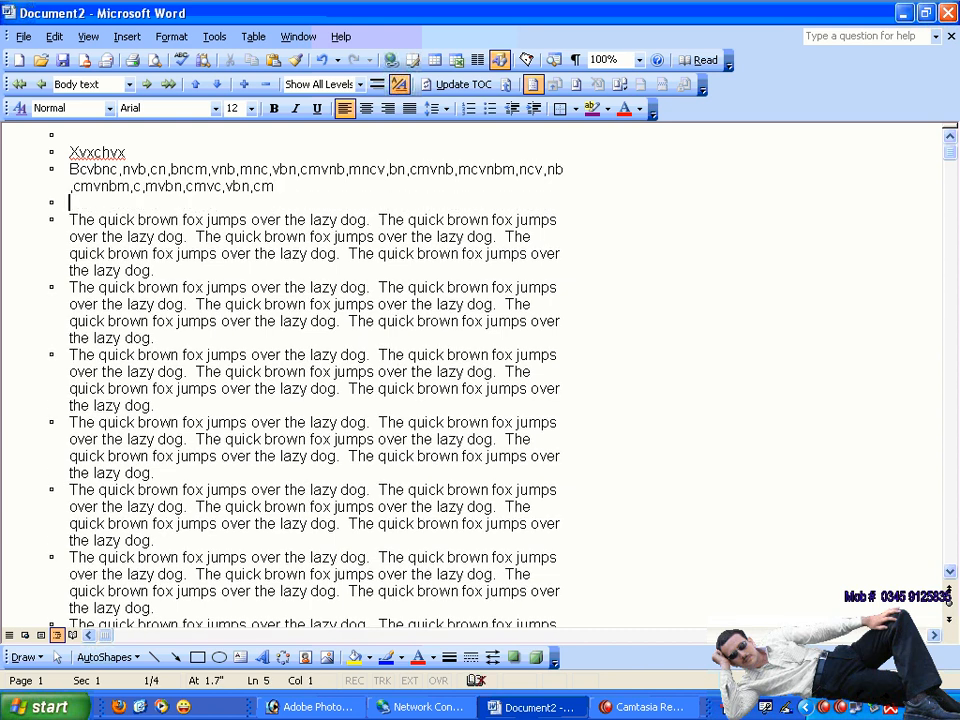
Create a new blank document and display it in Normal view
click(19, 62)
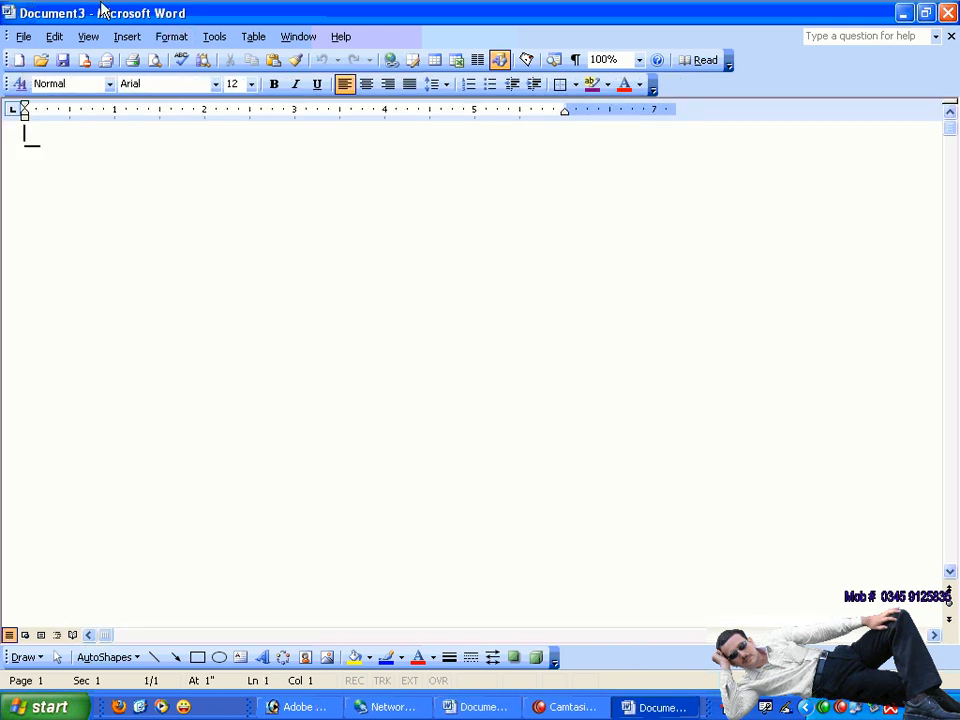
click(96, 42)
click(110, 58)
Enter "Fill in the blanks" as the first line of the new document and start a new line below it
text(Fill i)
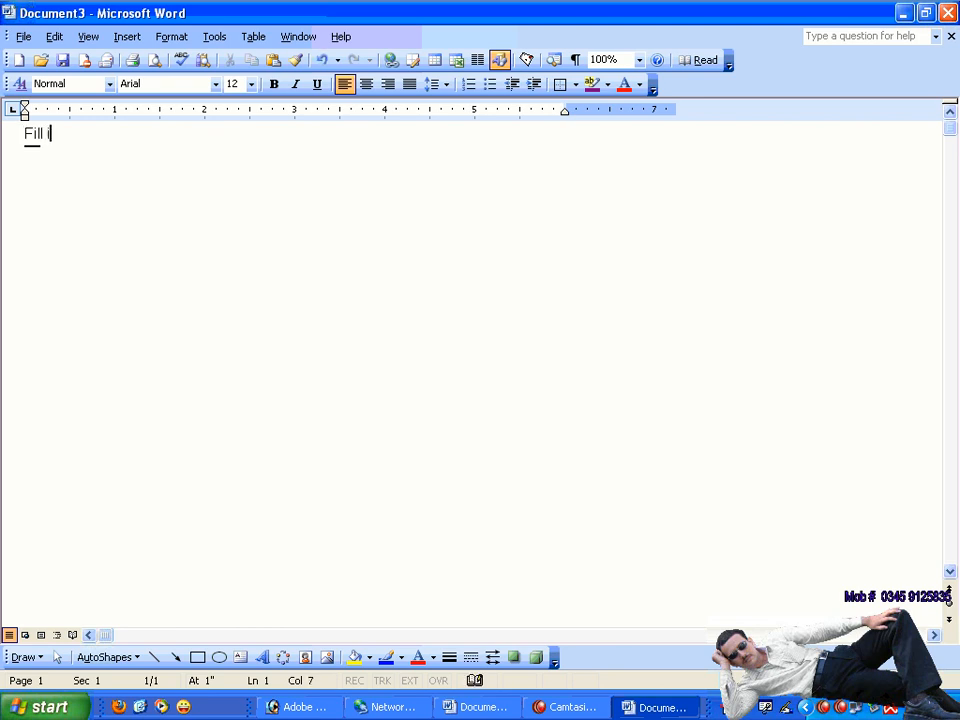
text(n the blanks)
key(Return)
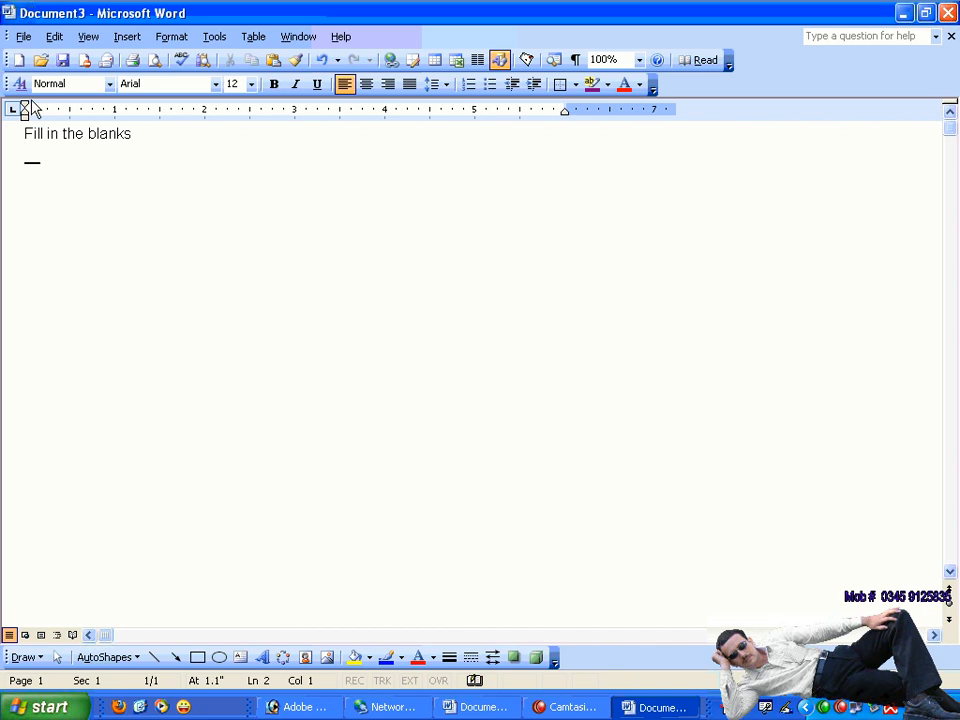
Apply the Heading 1 style to the "Fill in the blanks" line and place the cursor on the line below it
drag(139, 133, 39, 124)
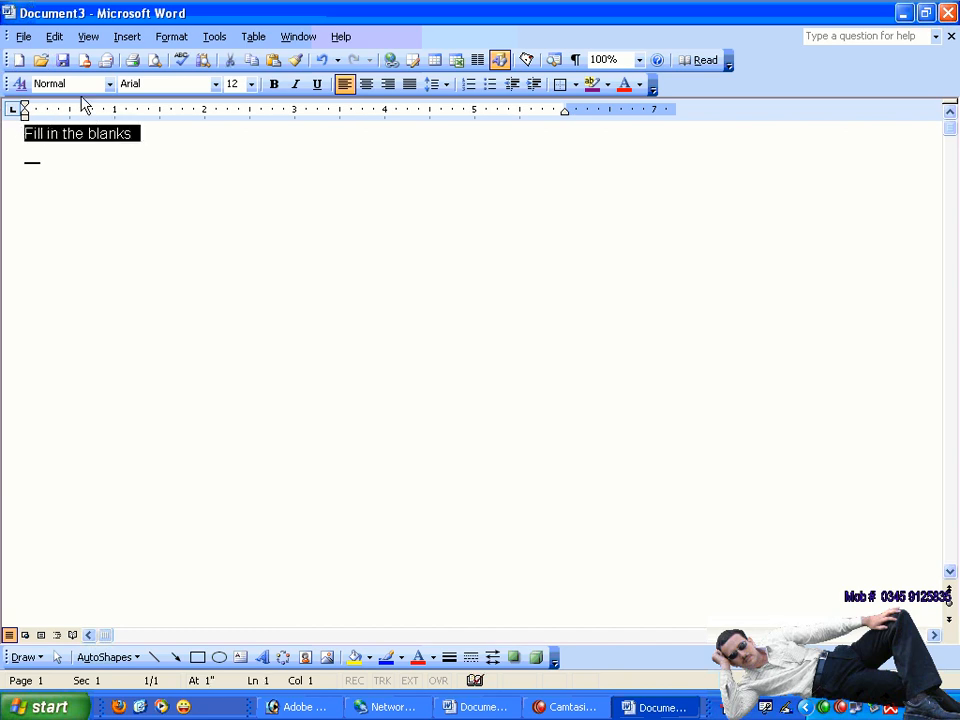
click(109, 84)
click(110, 146)
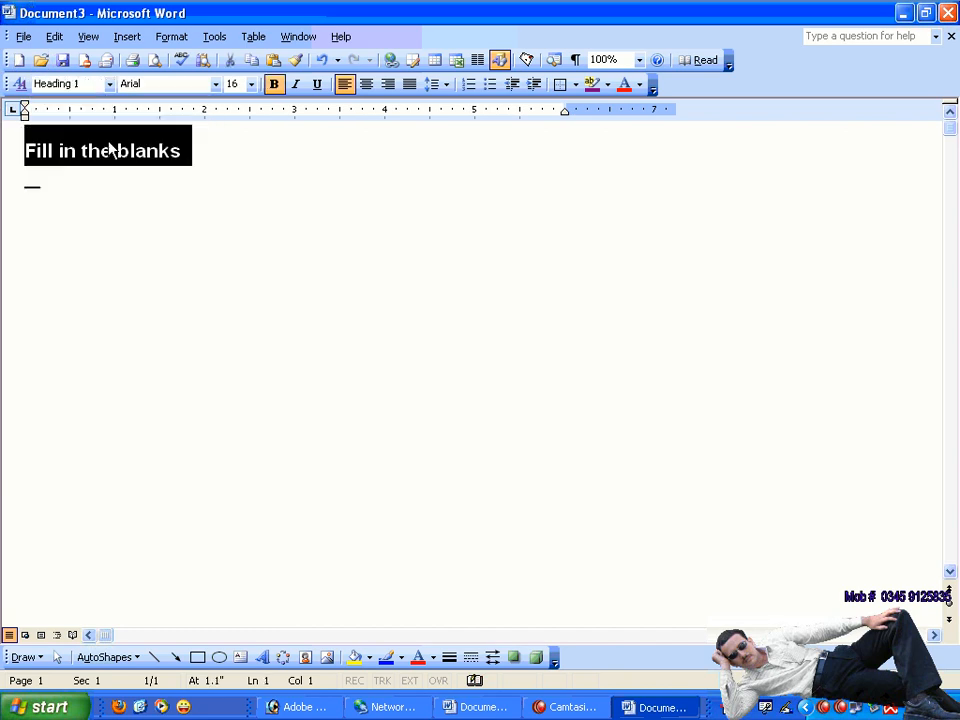
click(204, 145)
key(Return)
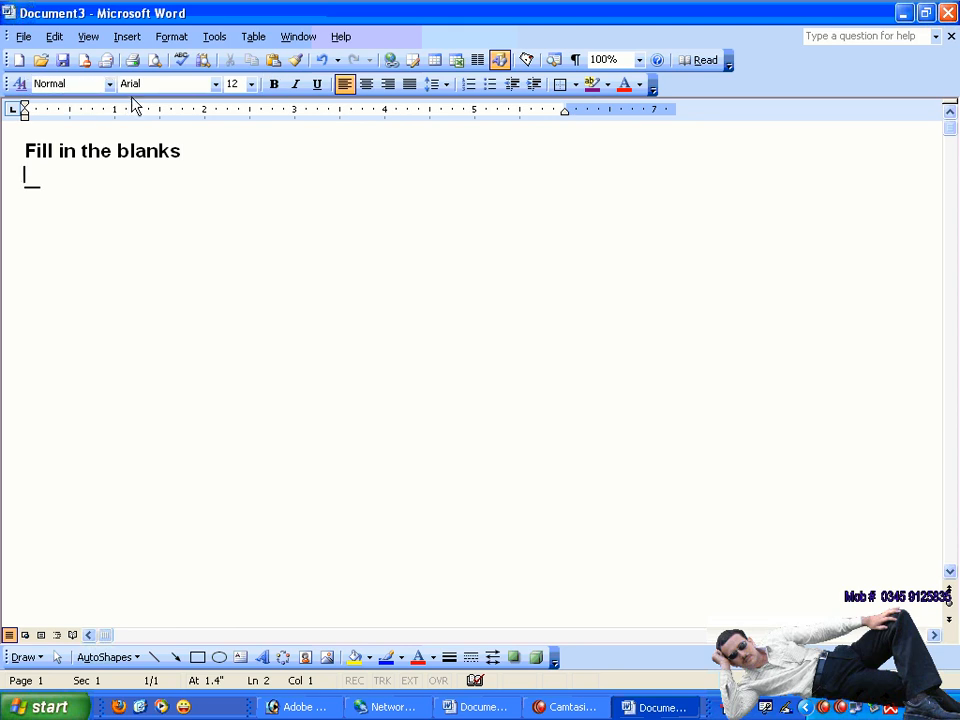
Enter the question "Computer is an __________ device" indented by two tab stops, and start a new line below it
text(__)
text(compu)
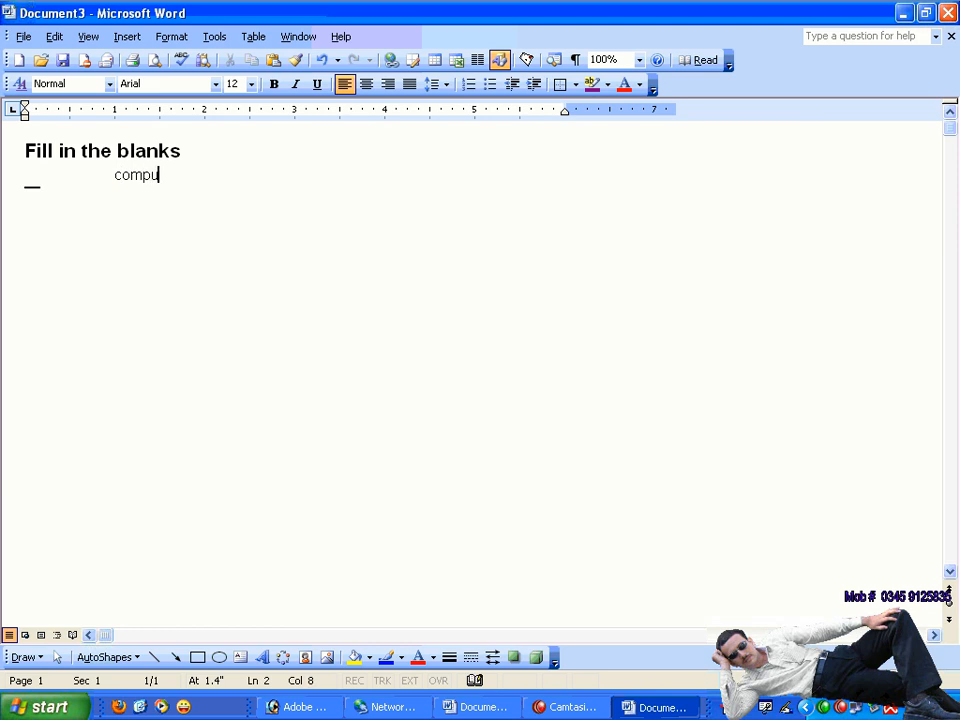
text(ter is )
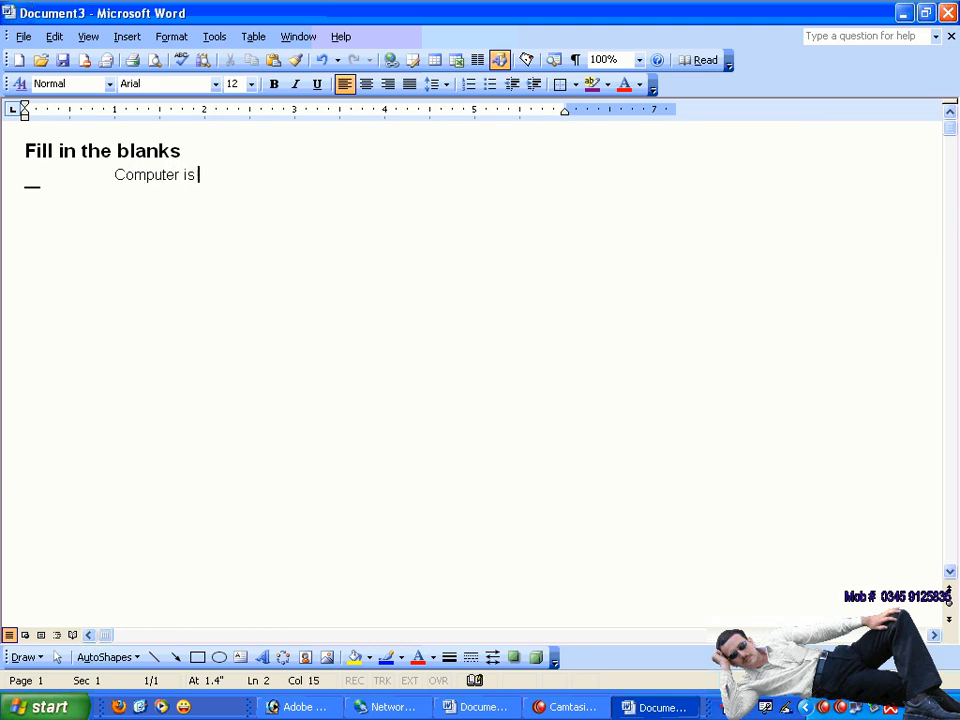
text(an __________ device)
key(Return)
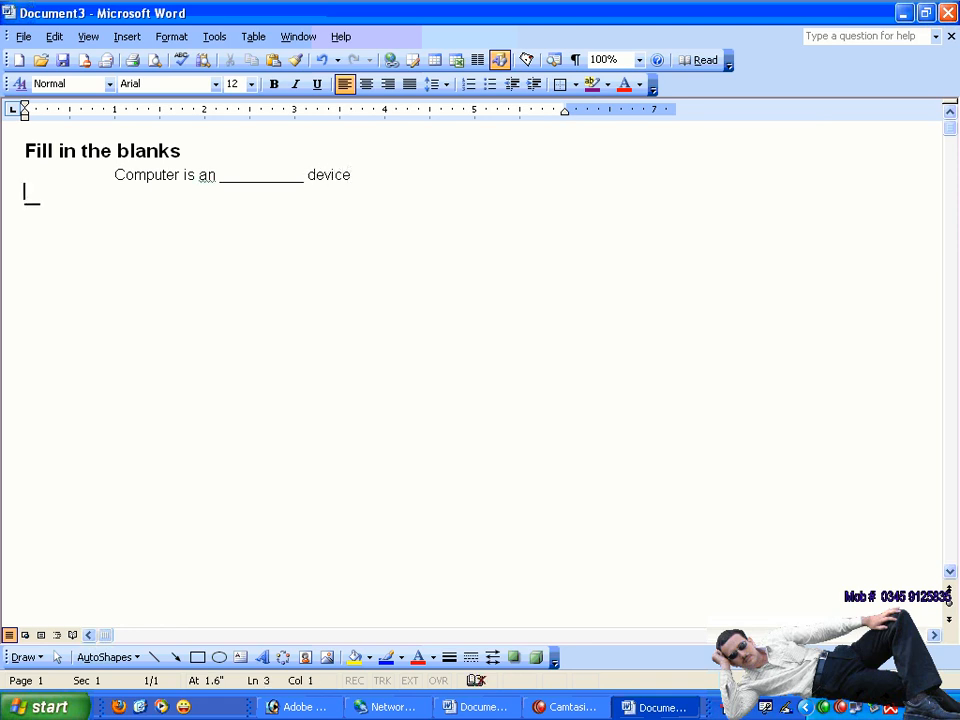
Add a second question, "Key board is a _____________devices", with the same two-tab indent, followed by a new line
key(Tab)
key(Tab)
text(key board is )
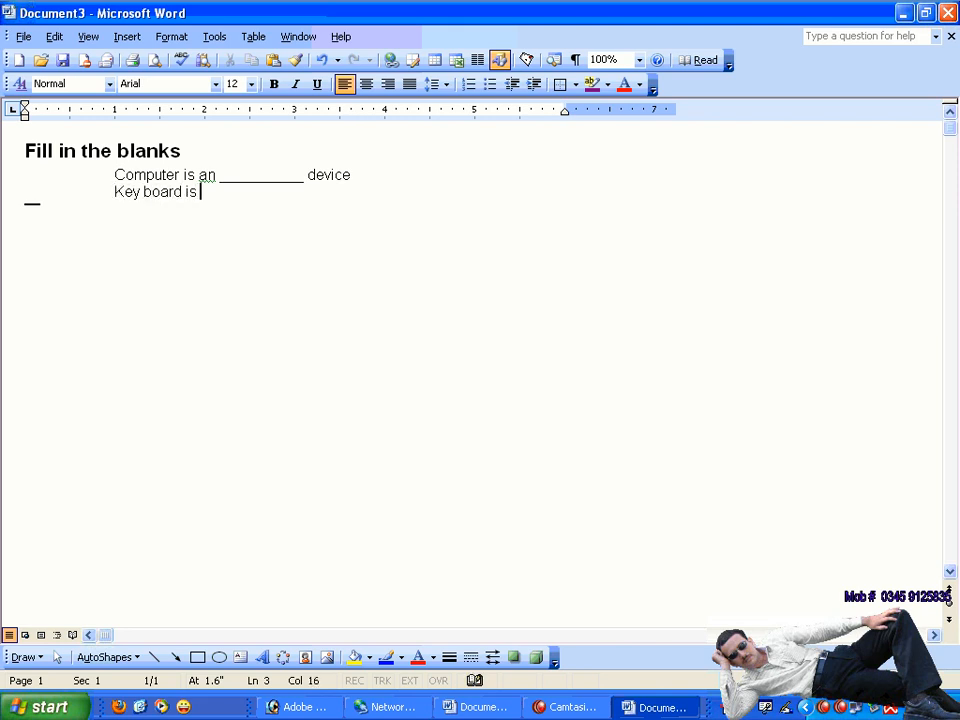
text(a _____________)
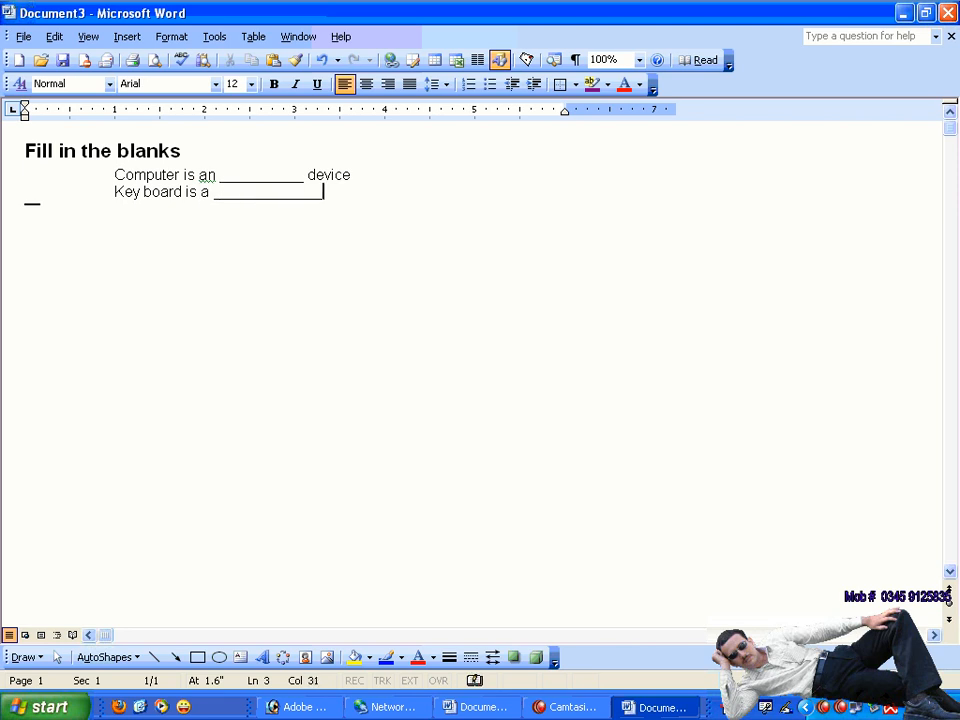
text(devices)
key(Return)
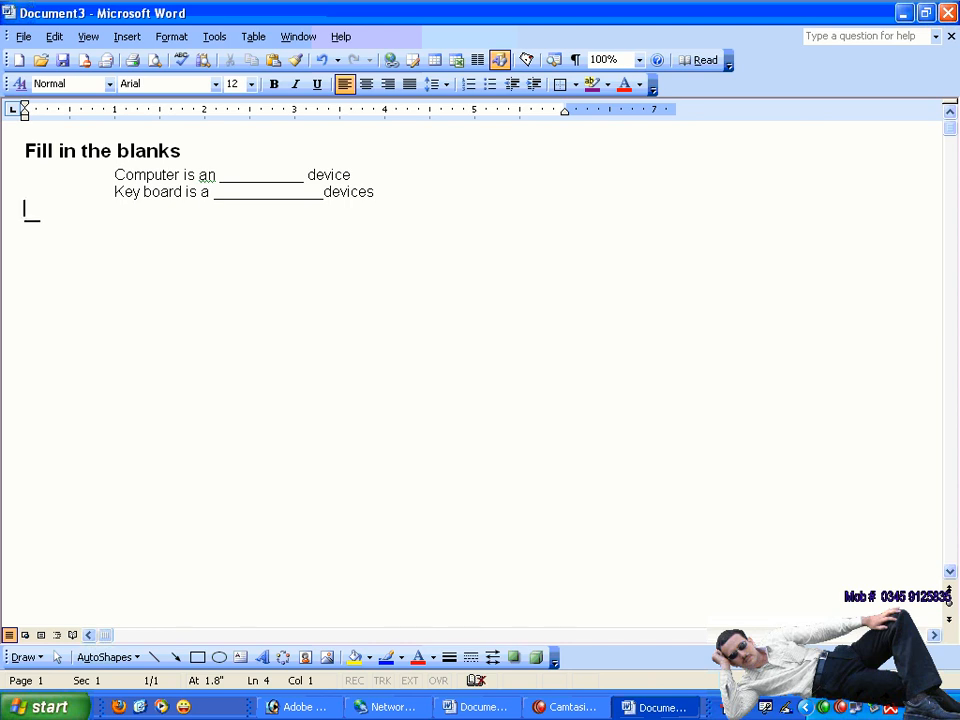
Add an unindented "True false" line and, below it, the statement "Light pen is an output devices." indented by two tab stops
text(true false)
key(Return)
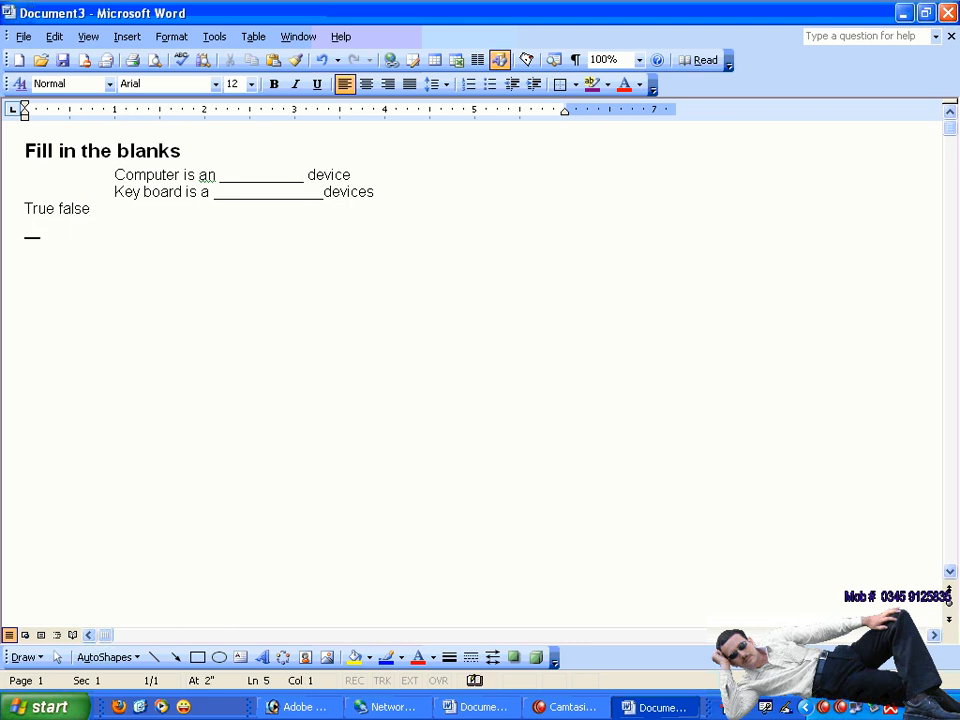
key(Tab)
key(Tab)
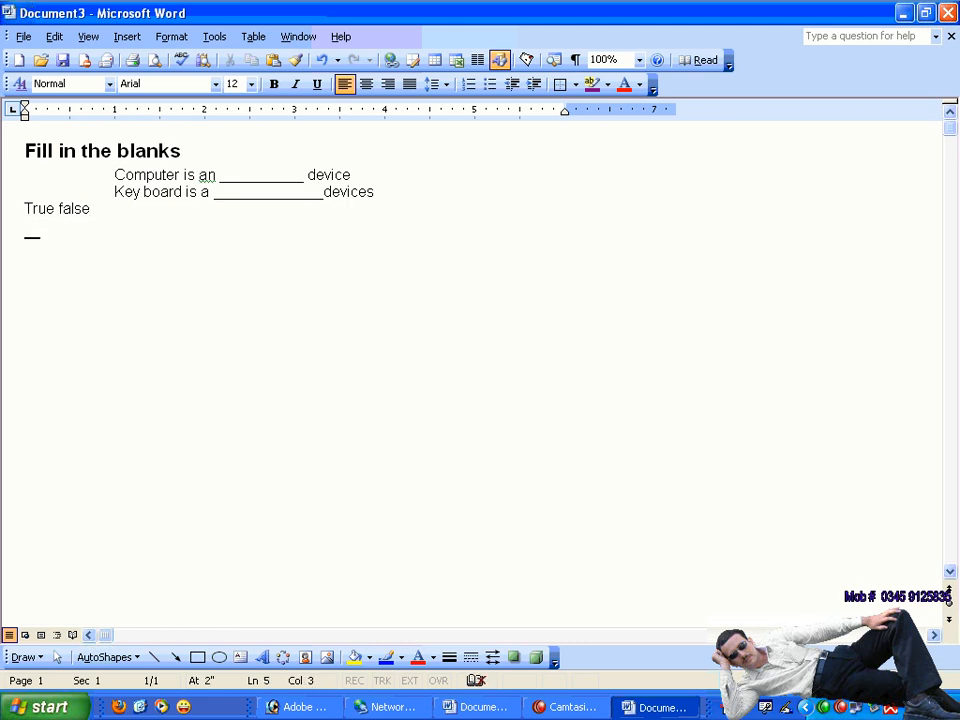
text(light pen)
key(BackSpace)
key(BackSpace)
text(en is )
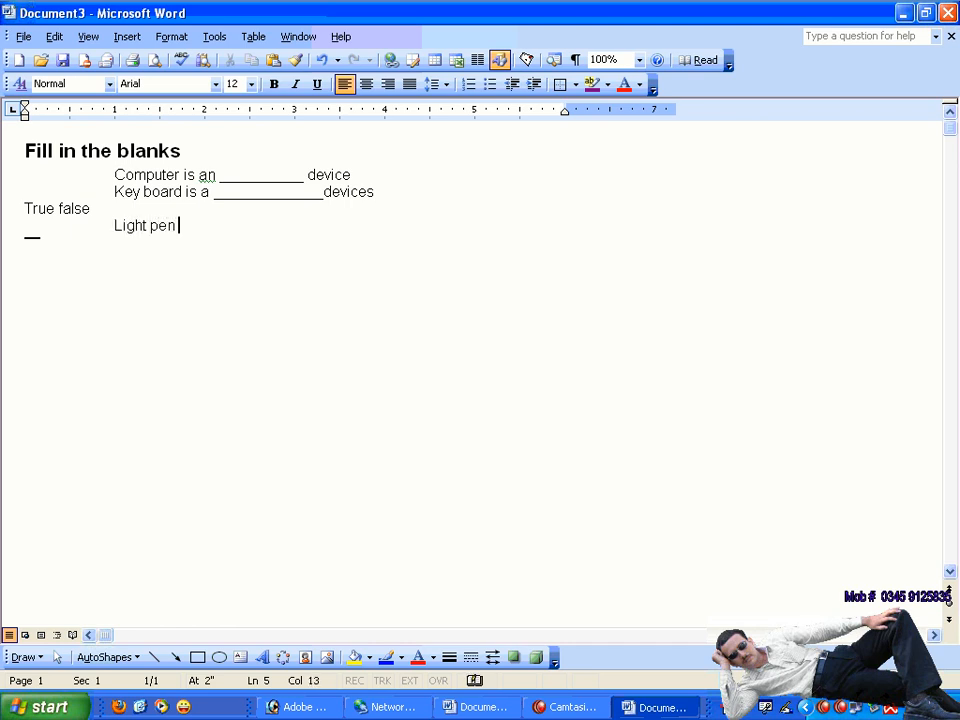
text(a)
key(BackSpace)
text(n a)
key(BackSpace)
text(output de)
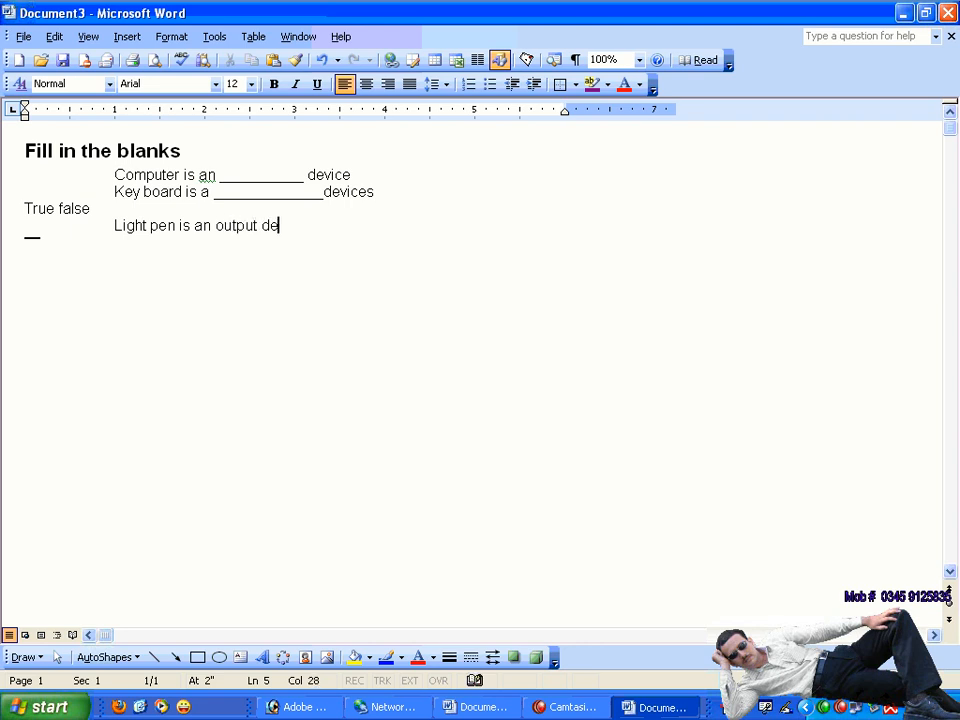
text(vices.)
key(Return)
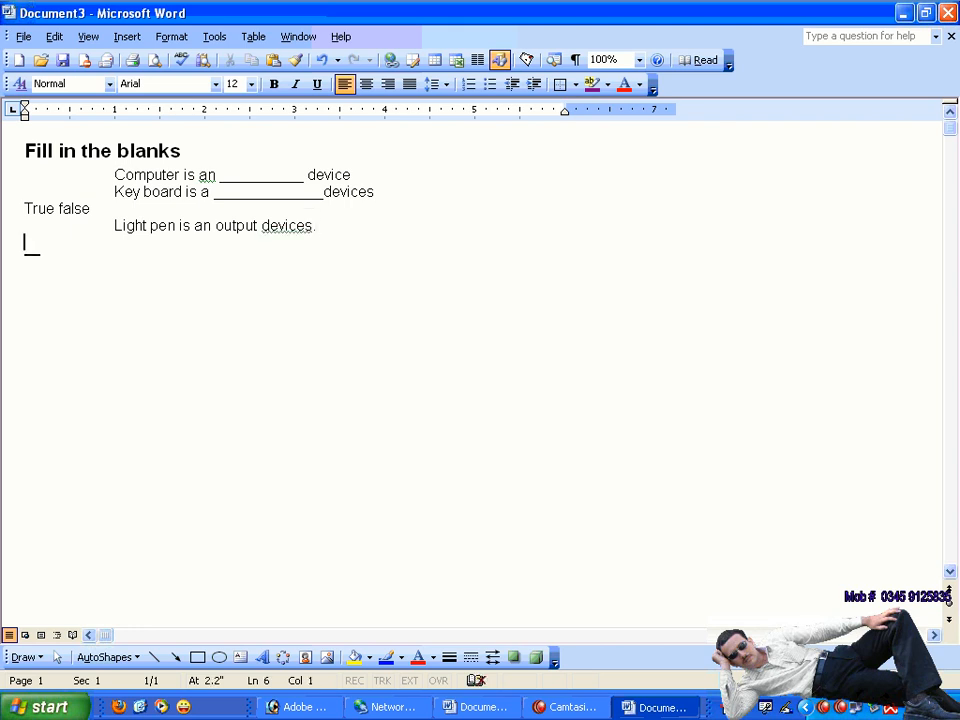
Add three filler lines indented by two tab stops: "Dxflkgjsdljflksjflkjslkdfjlksjdflk", "Sdghfkhsdkfhksldf" and "dfgdfgdfgdfg"
key(Tab)
key(Tab)
text(dxflkgjsdljflksjflkjslkdfjlksjdflk)
key(Return)
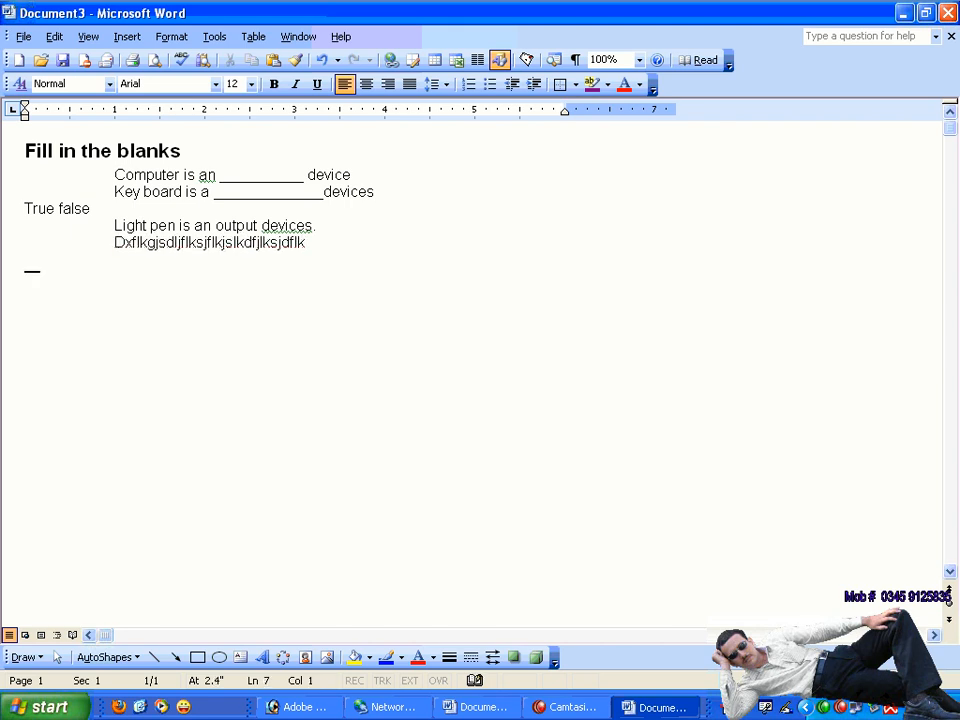
key(Tab)
key(Tab)
text(sdghfkhsdkfhksldf)
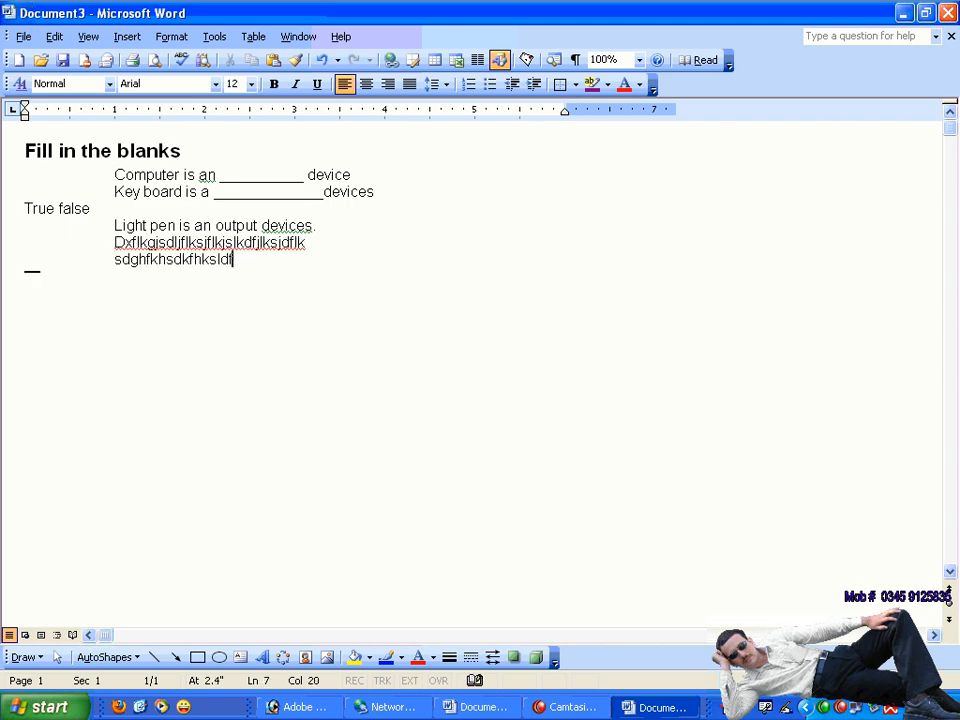
key(Return)
key(Tab)
key(Tab)
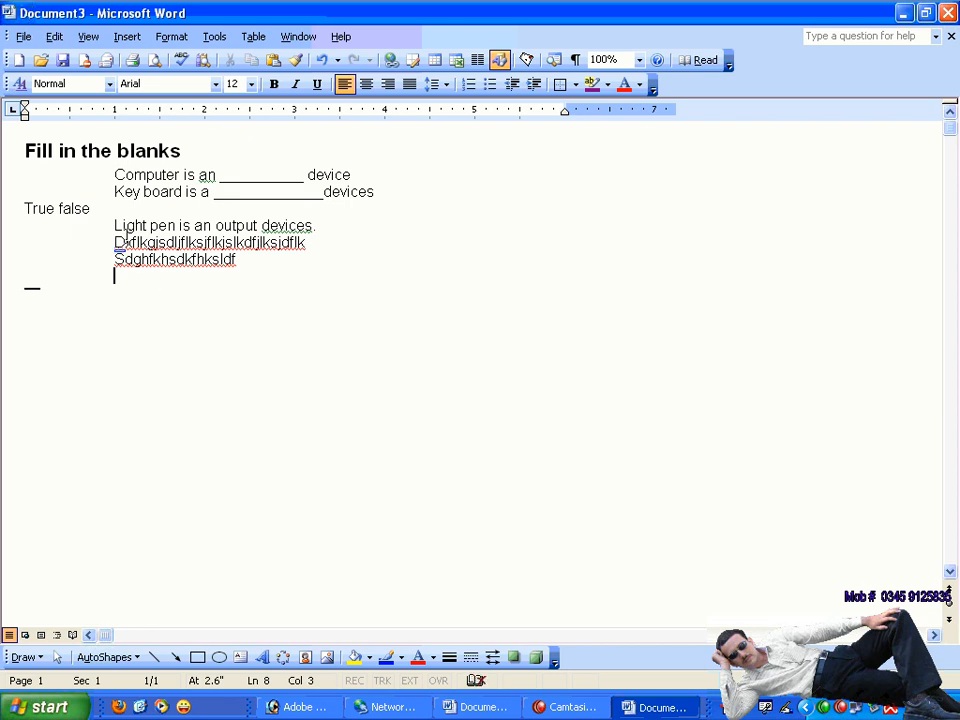
text(dfgdfgdfgdfg)
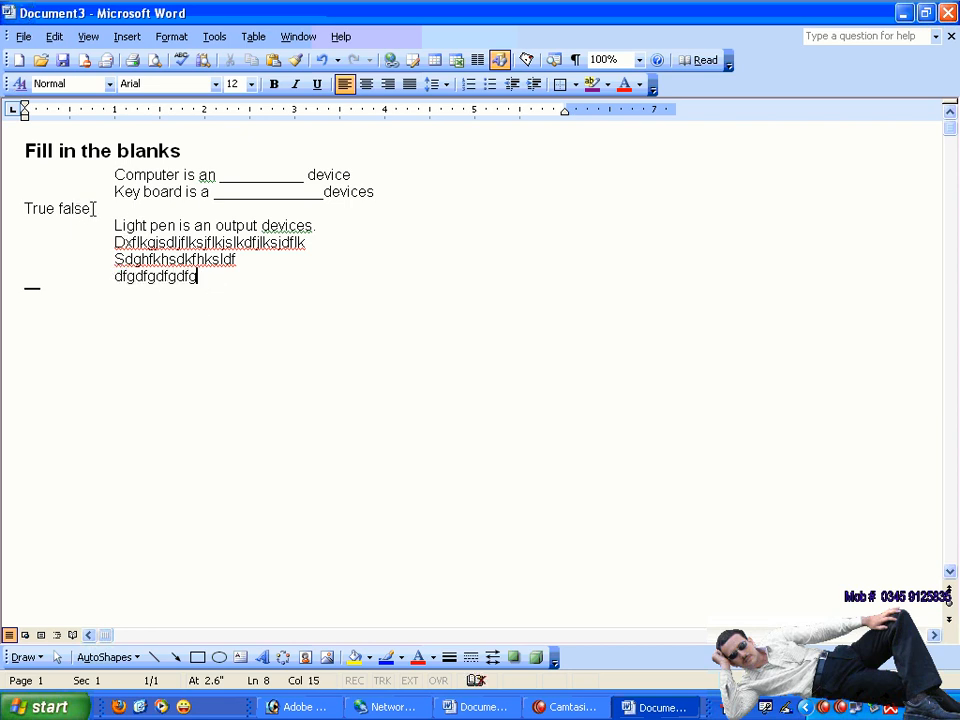
Apply the Heading 2 style to the "True false" line
click(14, 208)
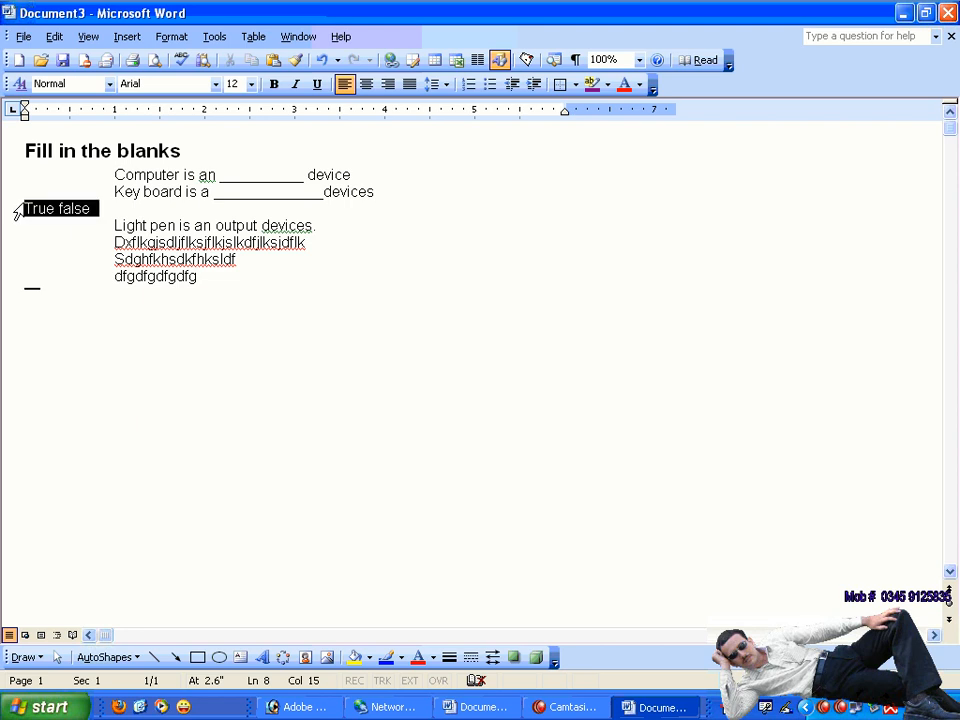
click(110, 83)
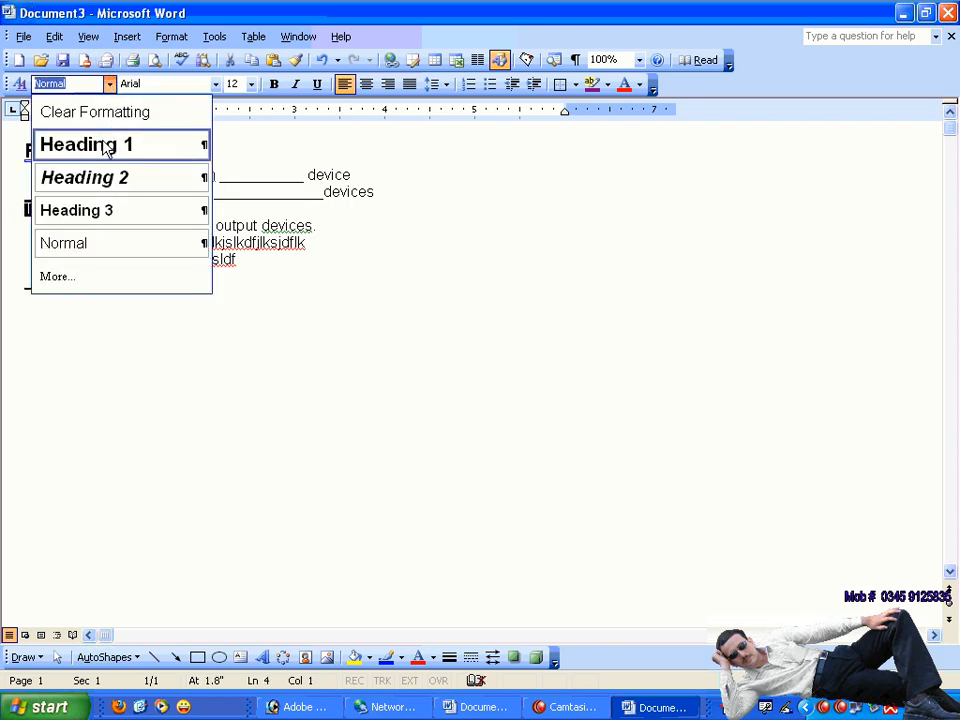
click(115, 177)
click(156, 231)
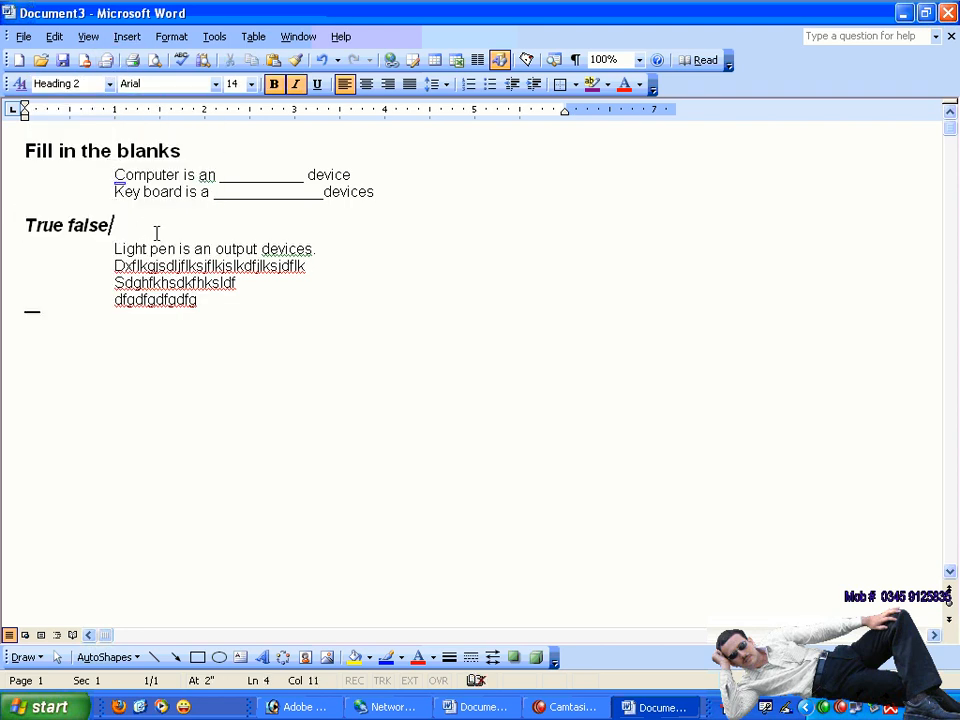
Switch the document to Outline view, and collapse and expand the text under the "True false" heading
click(88, 36)
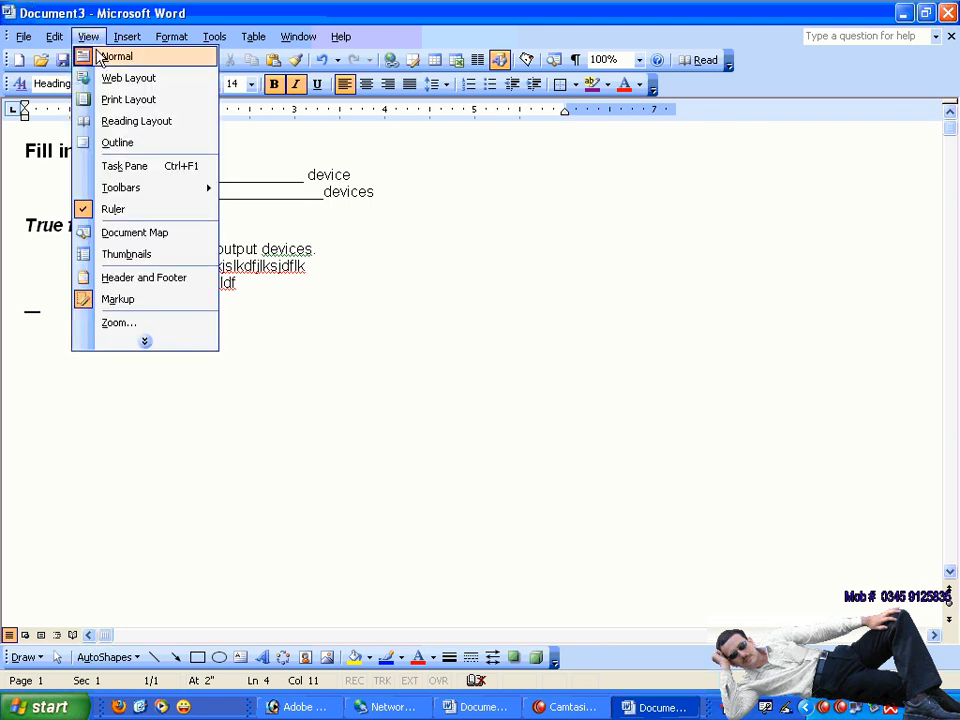
click(130, 143)
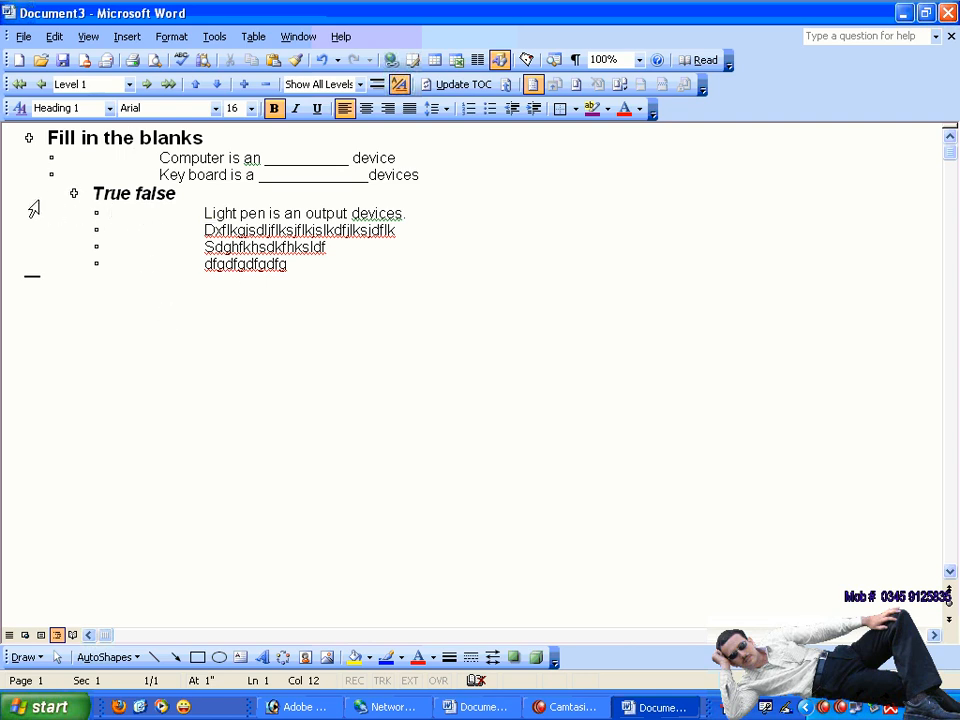
double_click(76, 194)
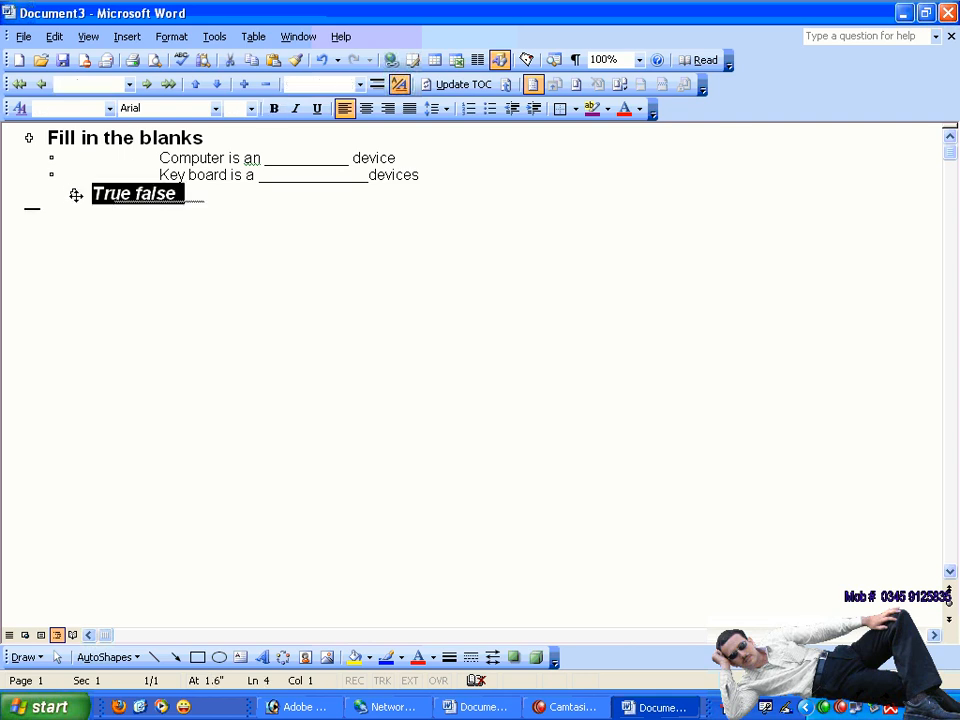
double_click(76, 195)
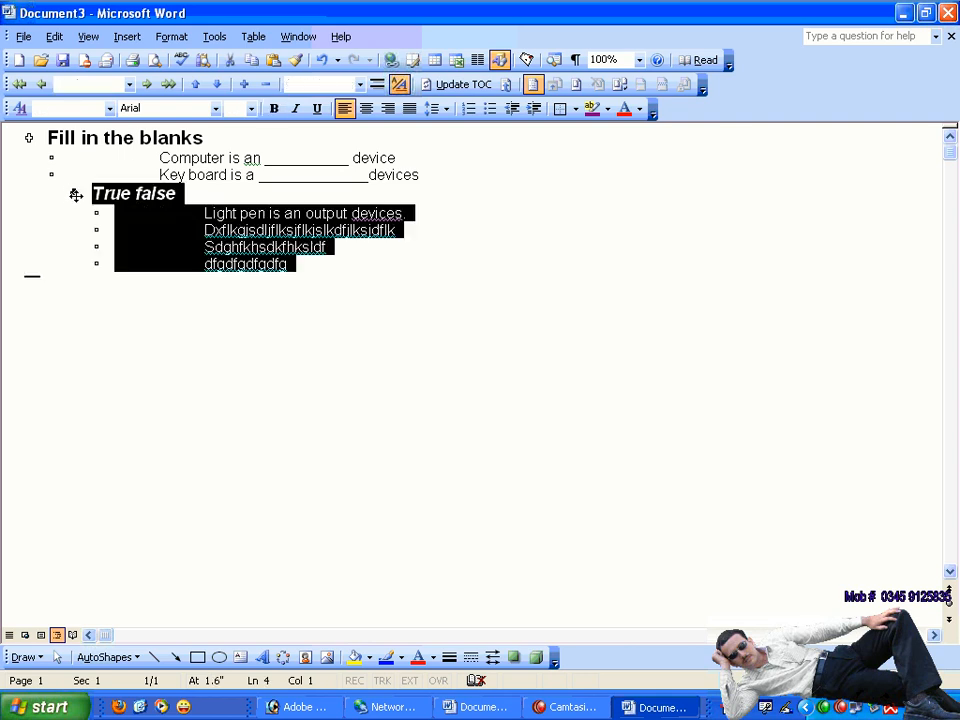
double_click(76, 195)
double_click(76, 195)
Collapse and expand everything under the "Fill in the blanks" heading, and do the same again for the "True false" heading
double_click(30, 138)
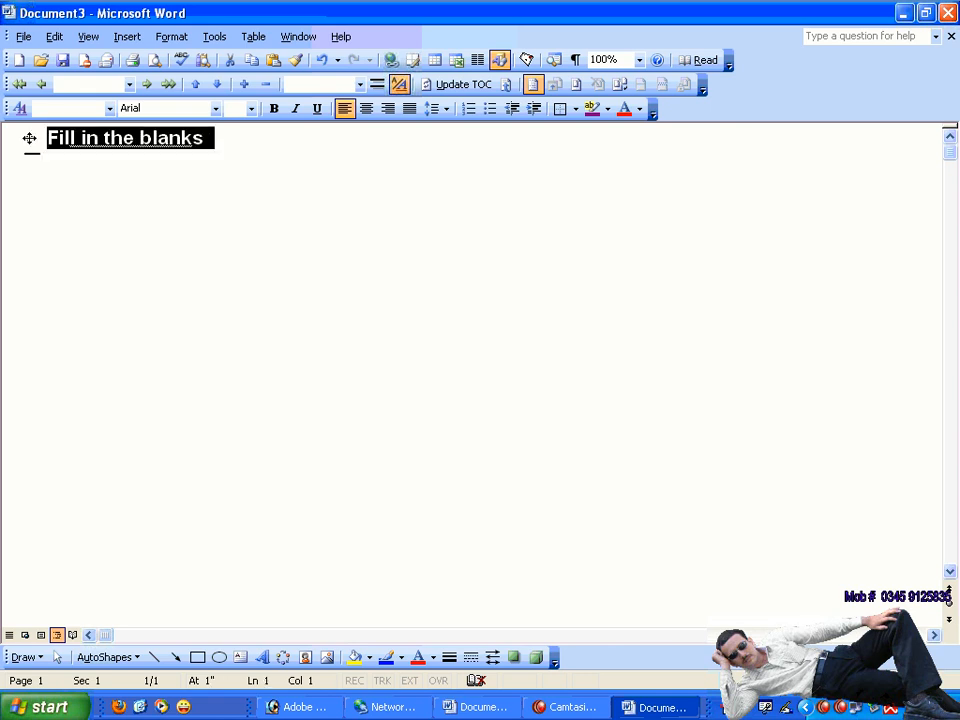
double_click(31, 137)
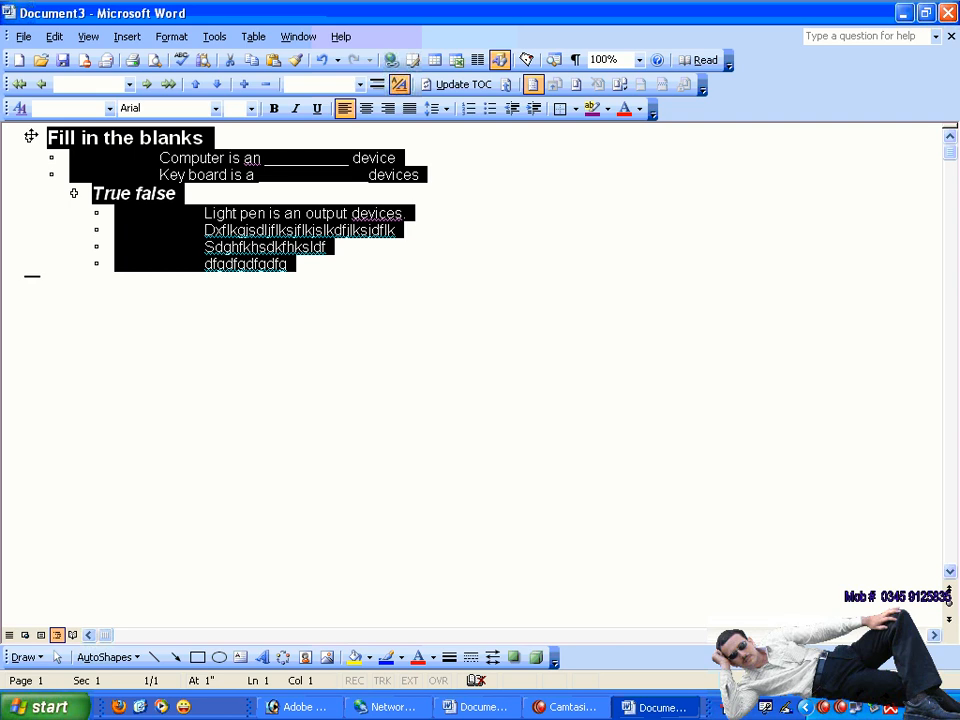
click(77, 231)
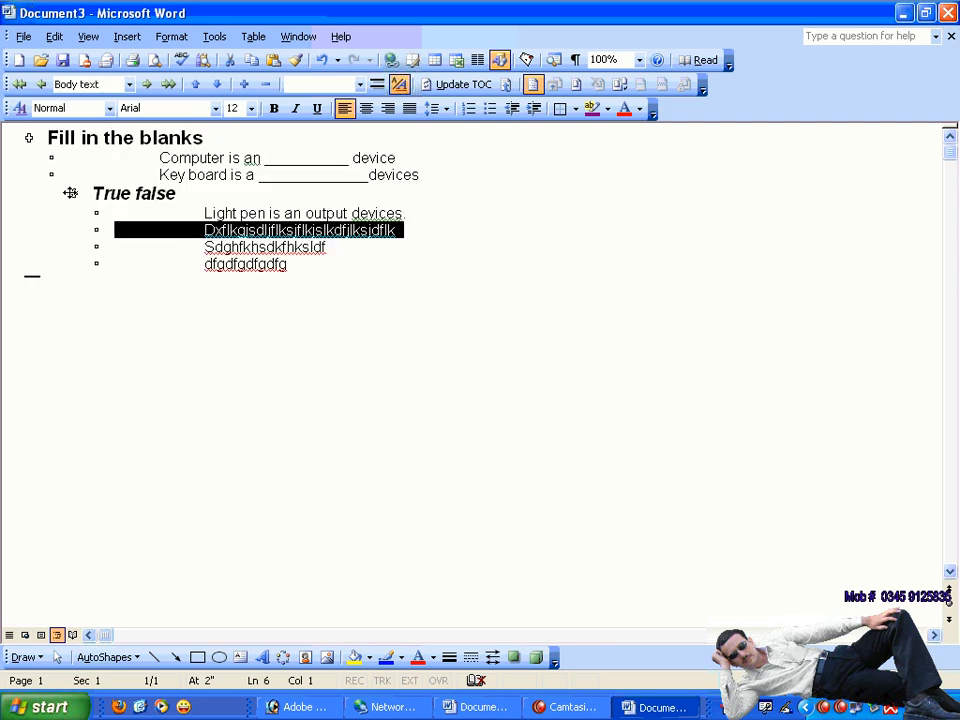
click(70, 193)
double_click(70, 193)
double_click(70, 193)
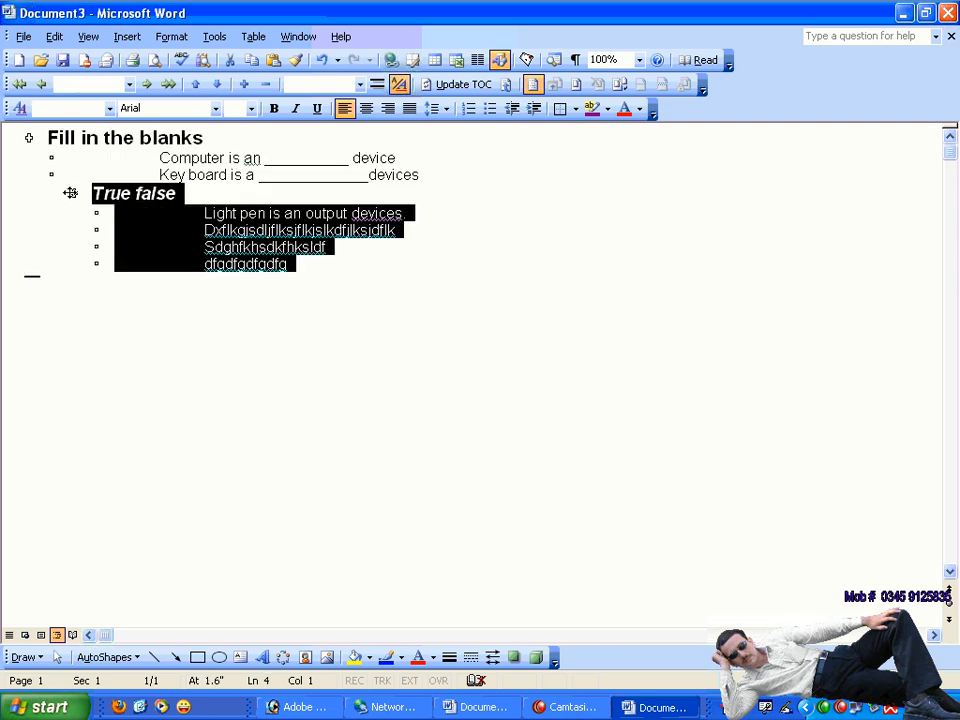
double_click(70, 193)
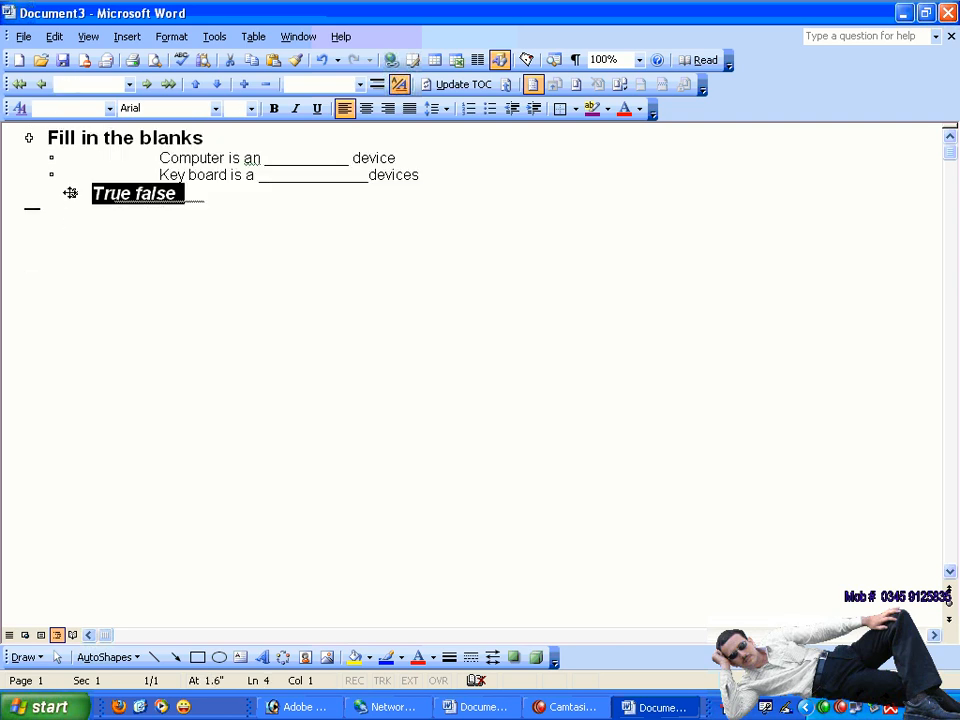
Return the document to Normal view and place the cursor in the text
click(88, 36)
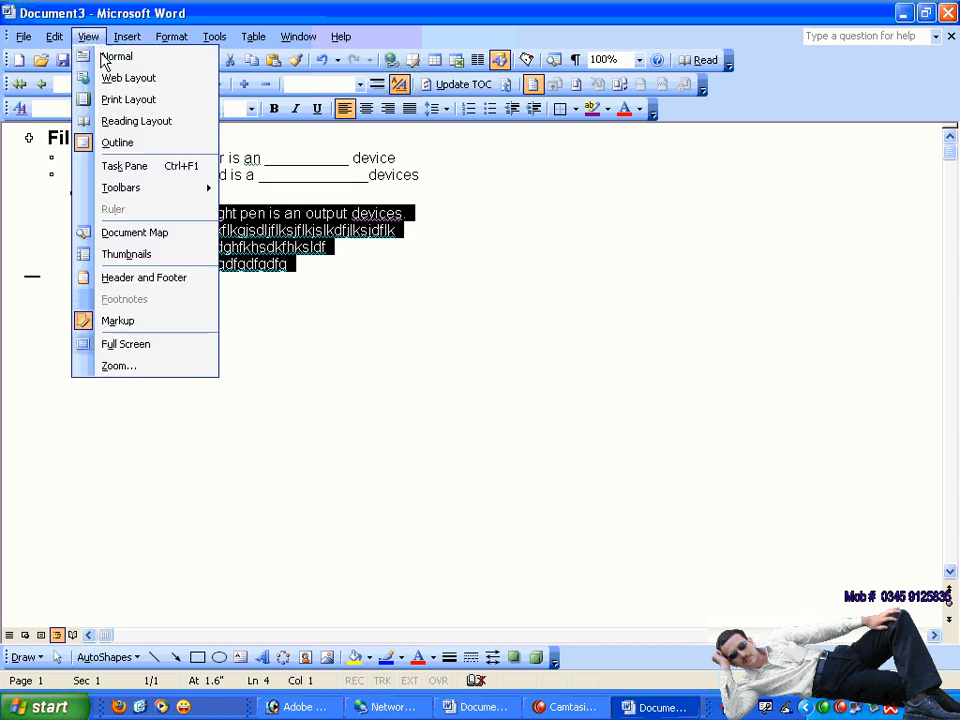
click(101, 56)
click(101, 227)
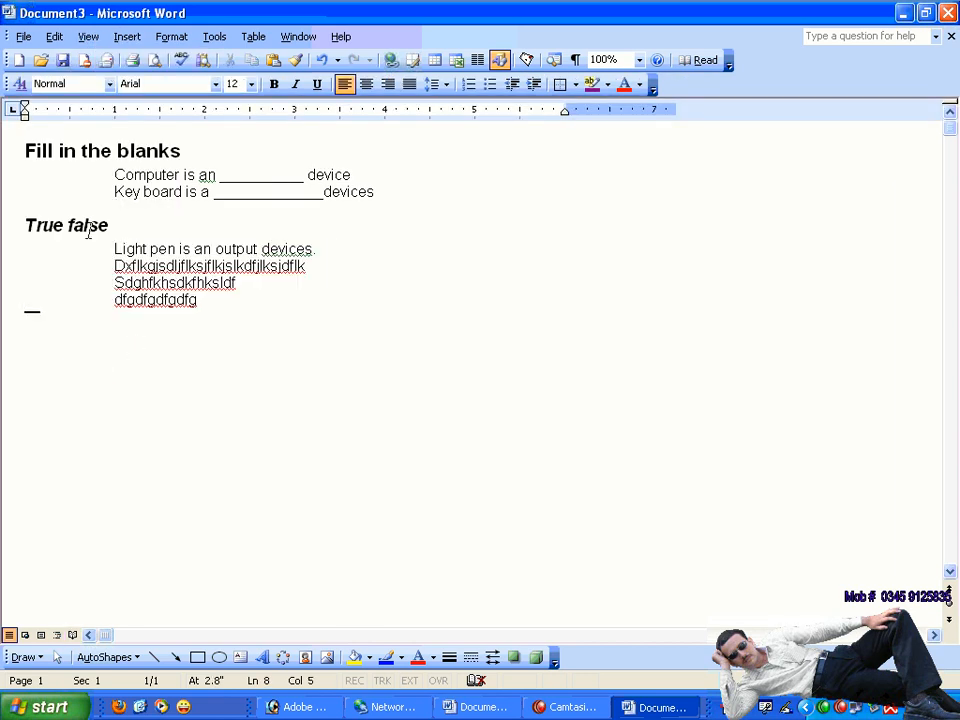
click(124, 264)
Show the Getting Started task pane beside the document
click(88, 36)
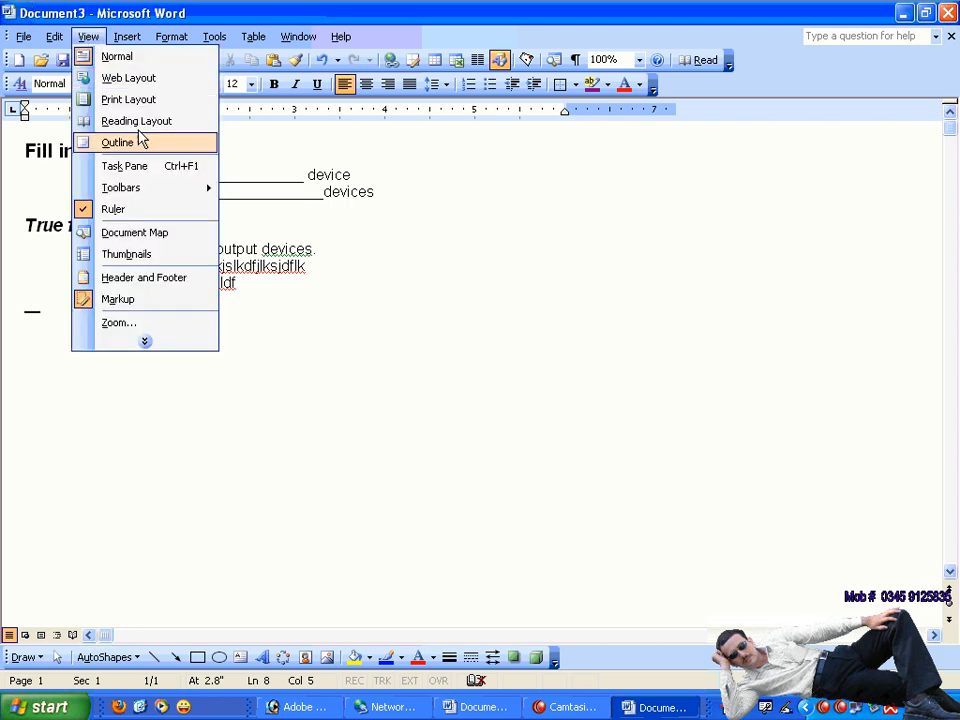
click(145, 341)
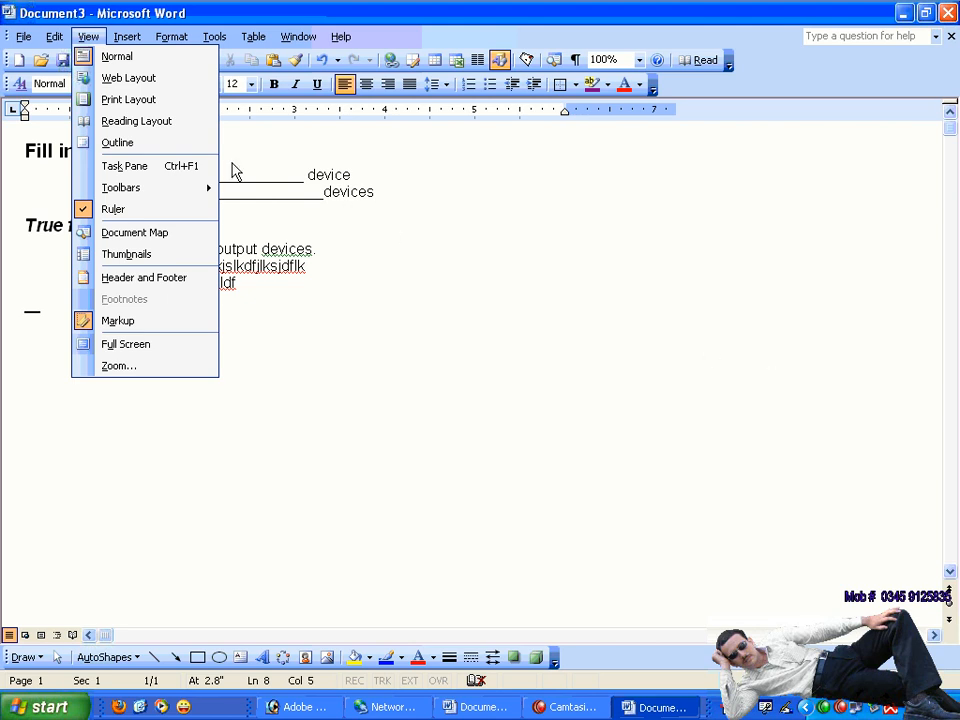
click(178, 177)
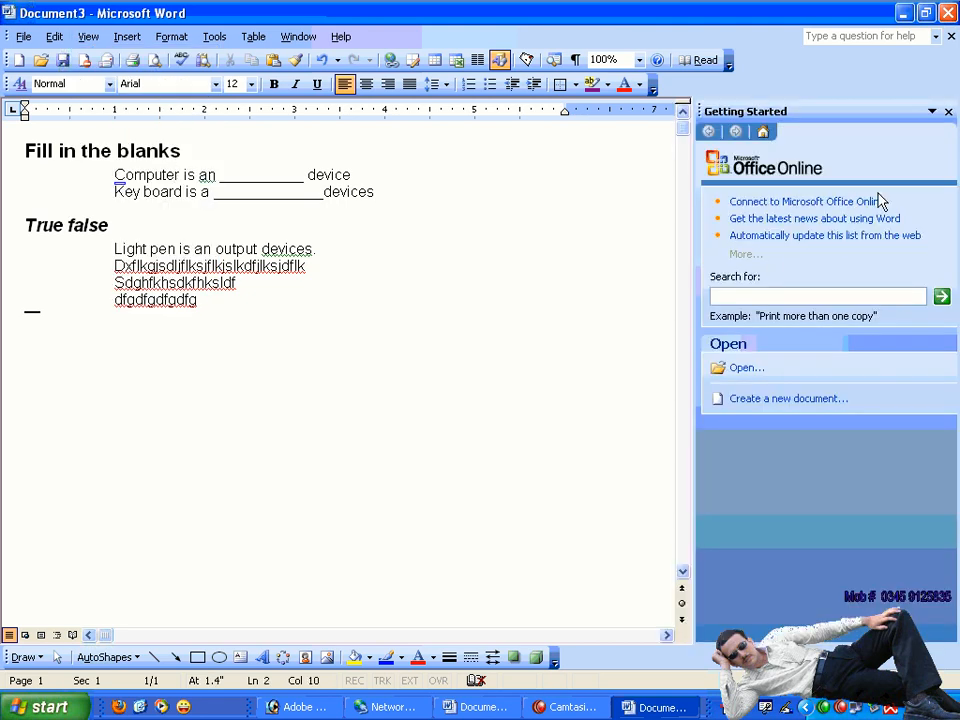
Close the Getting Started task pane, and show it again beside the document
click(949, 112)
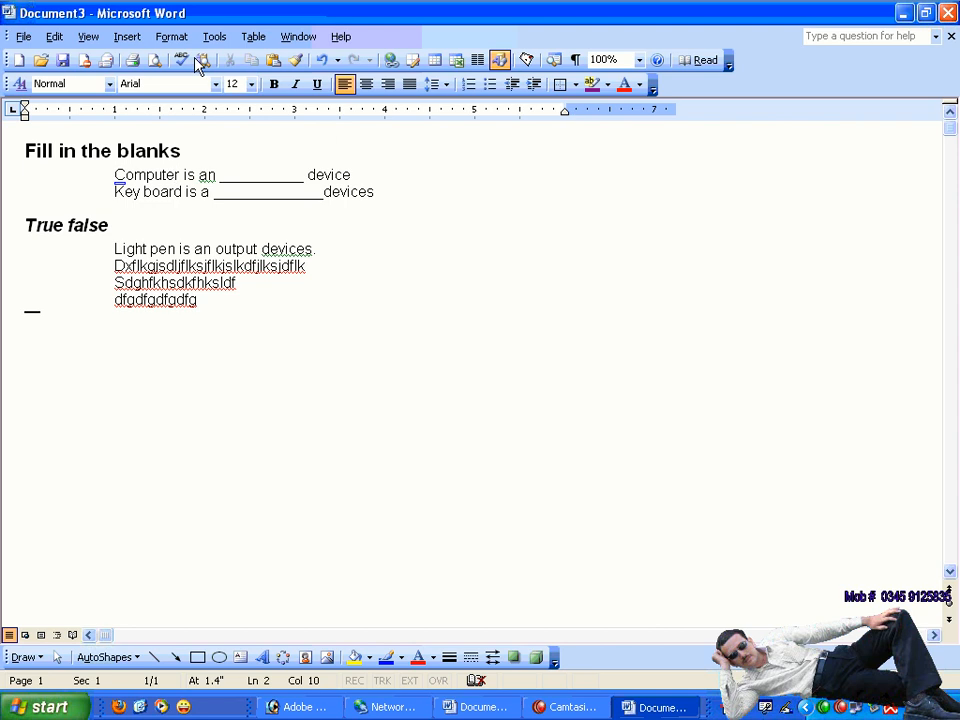
click(88, 37)
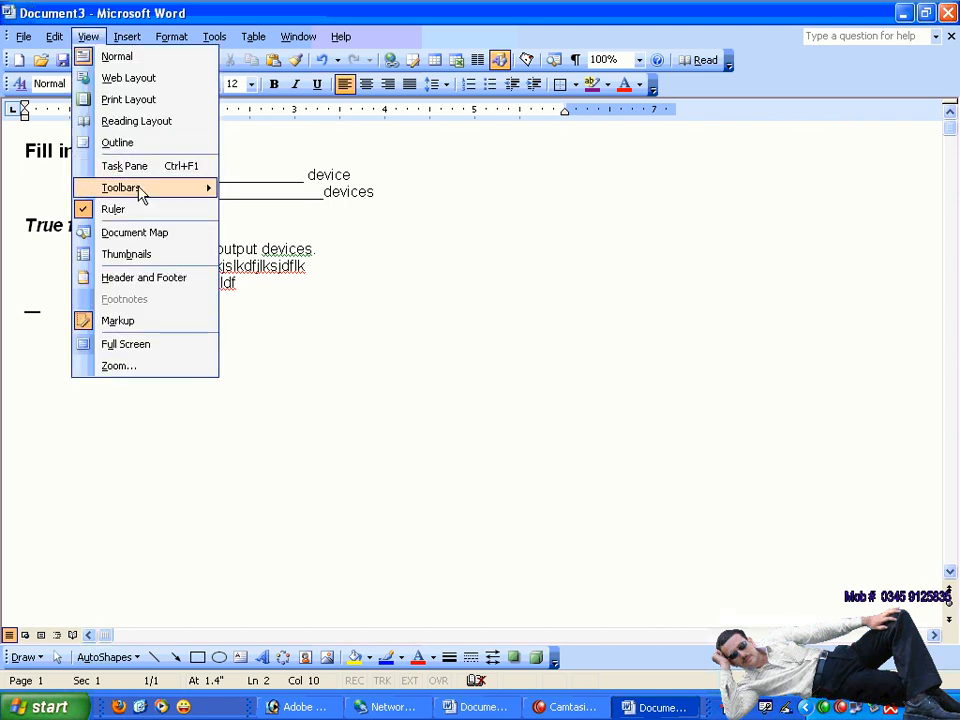
click(137, 166)
click(138, 158)
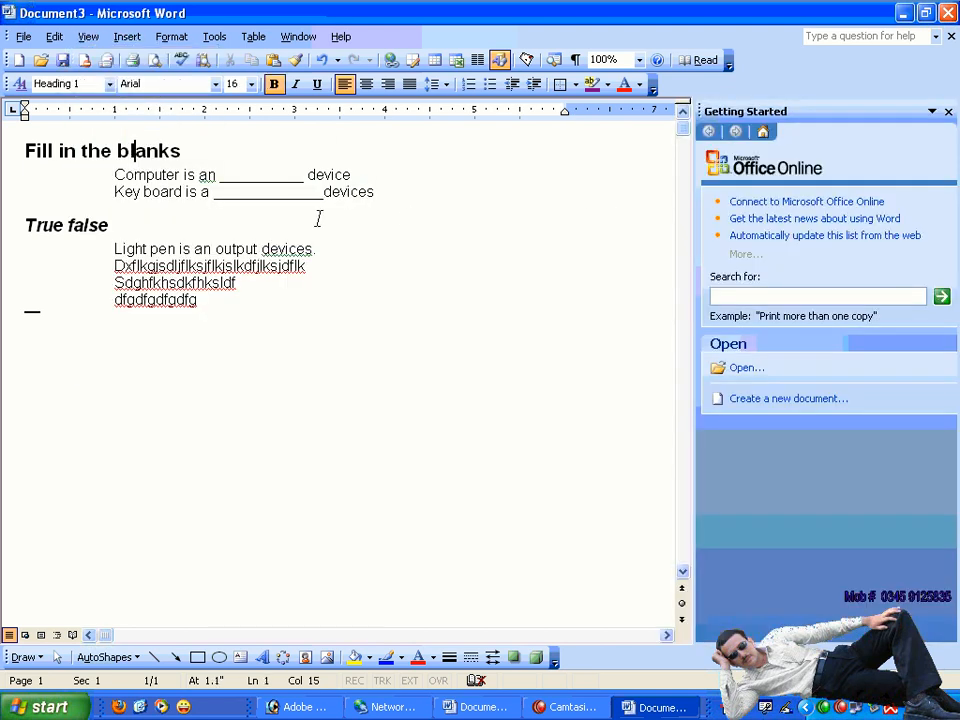
Toggle the task pane on and off repeatedly, and leave it hidden
key(ctrl+F1)
key(ctrl+F1)
key(ctrl+F1)
key(ctrl+F1)
key(ctrl+F1)
key(ctrl+F1)
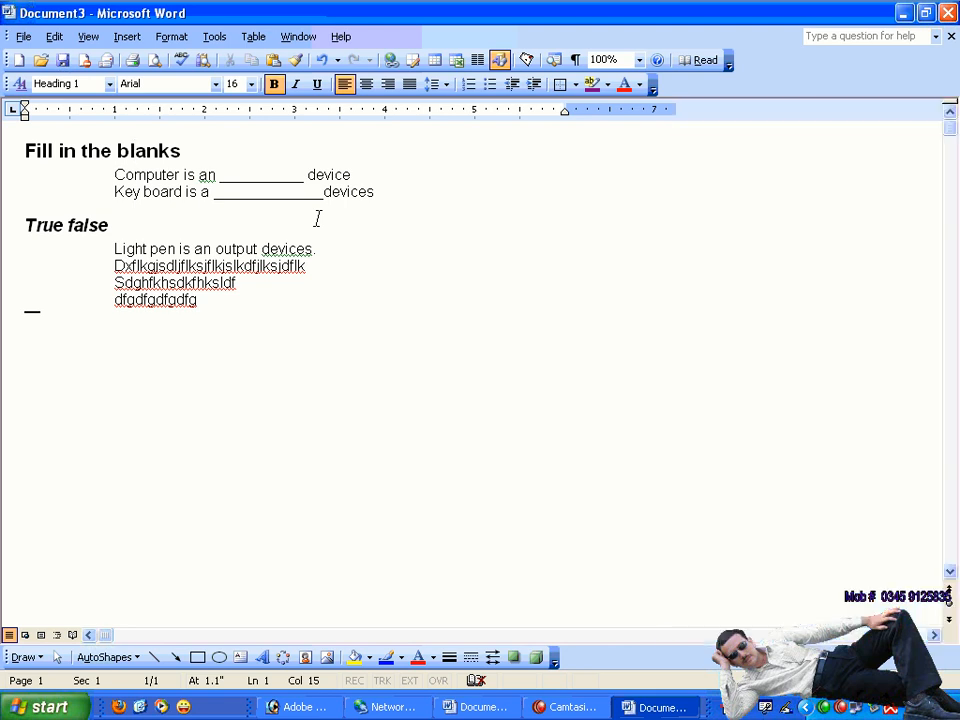
key(ctrl+F1)
key(ctrl+F1)
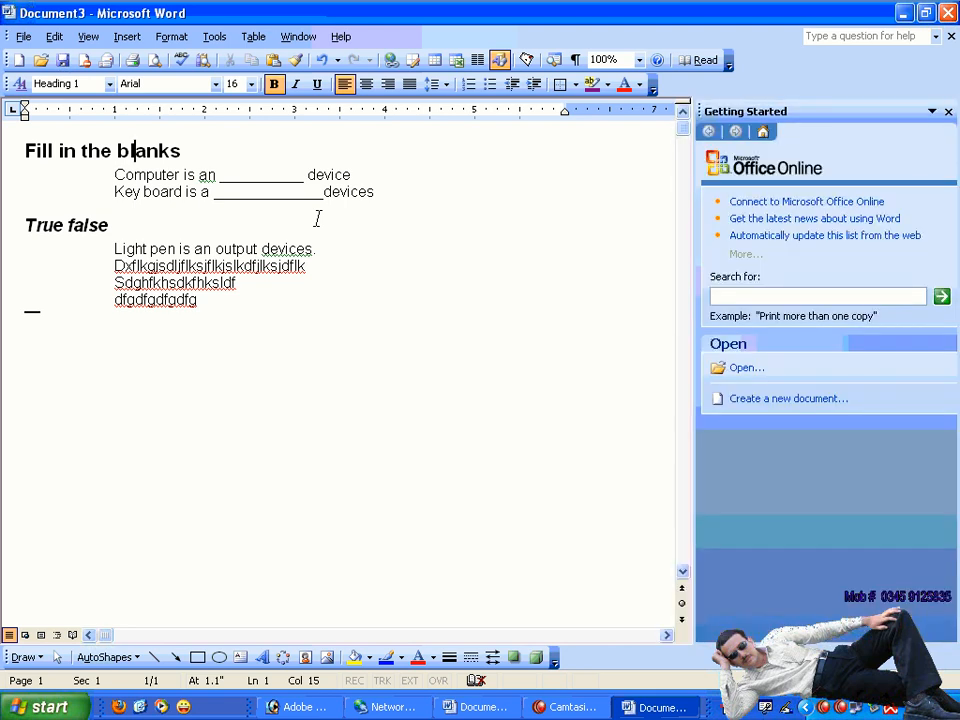
click(88, 36)
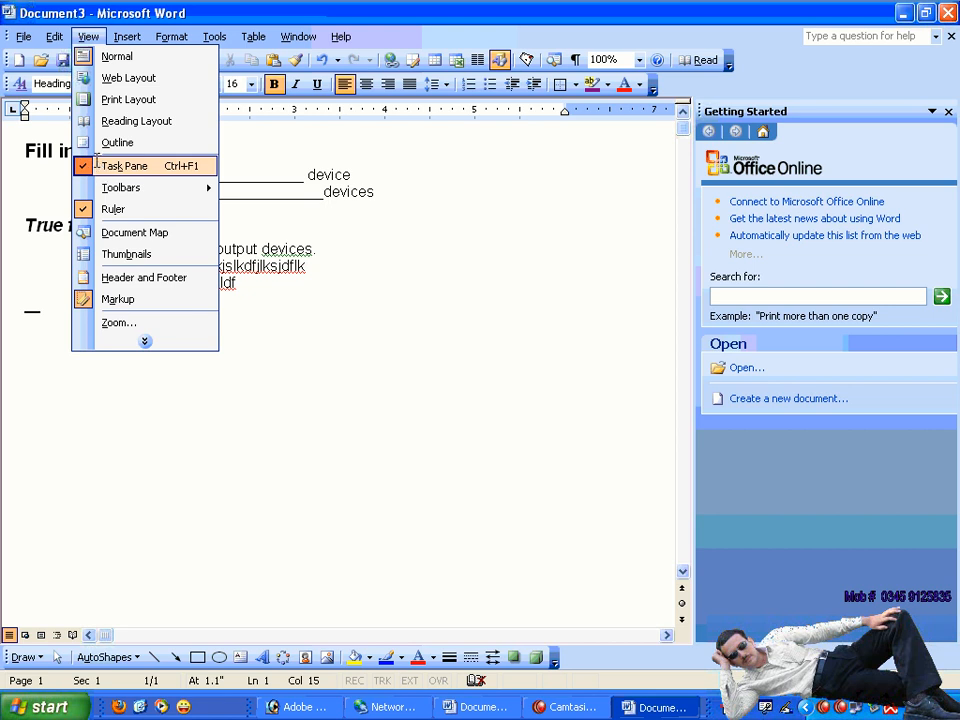
click(100, 165)
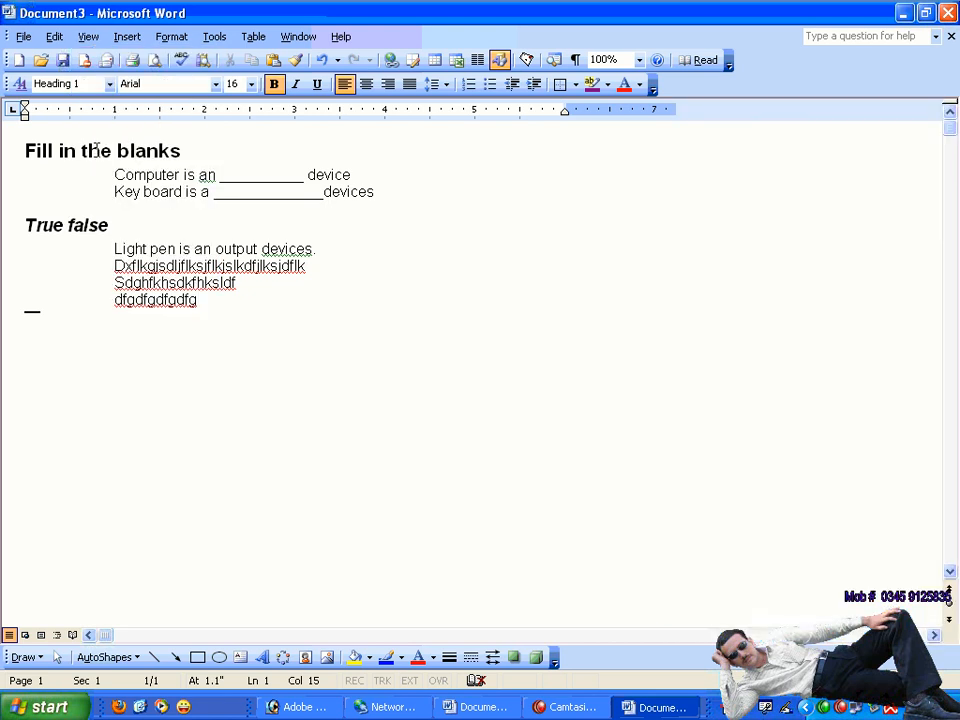
click(88, 36)
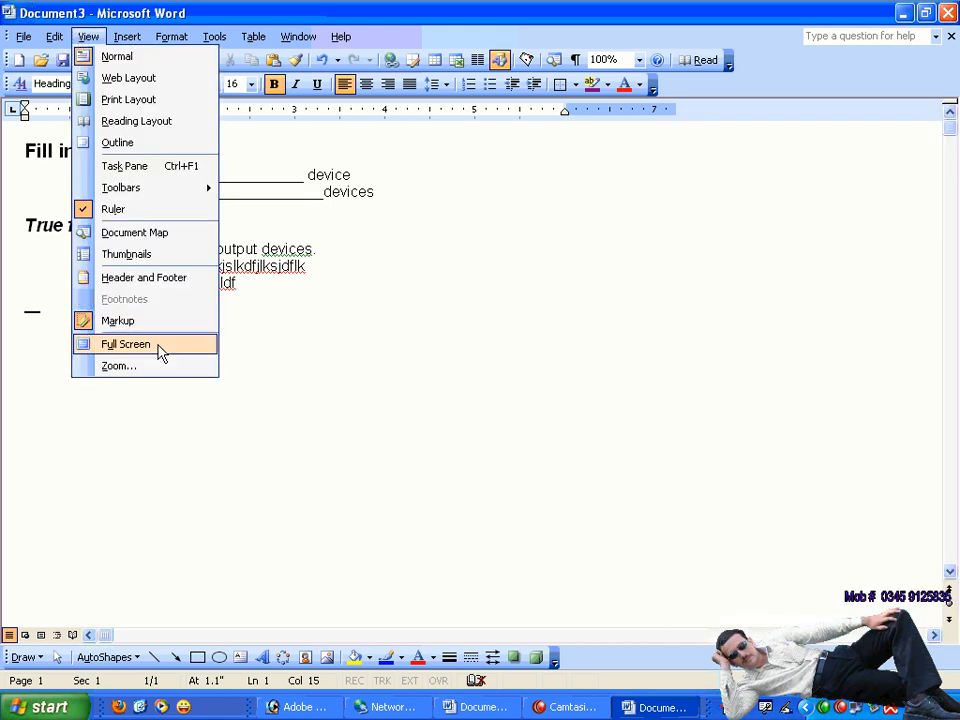
mouse_move(157, 200)
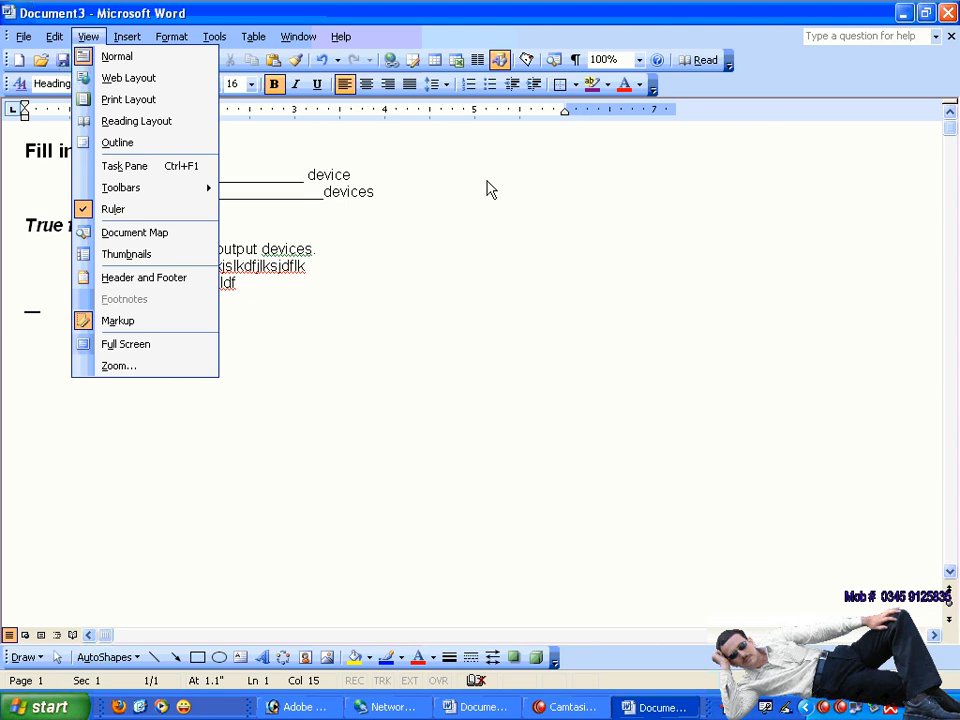
click(364, 153)
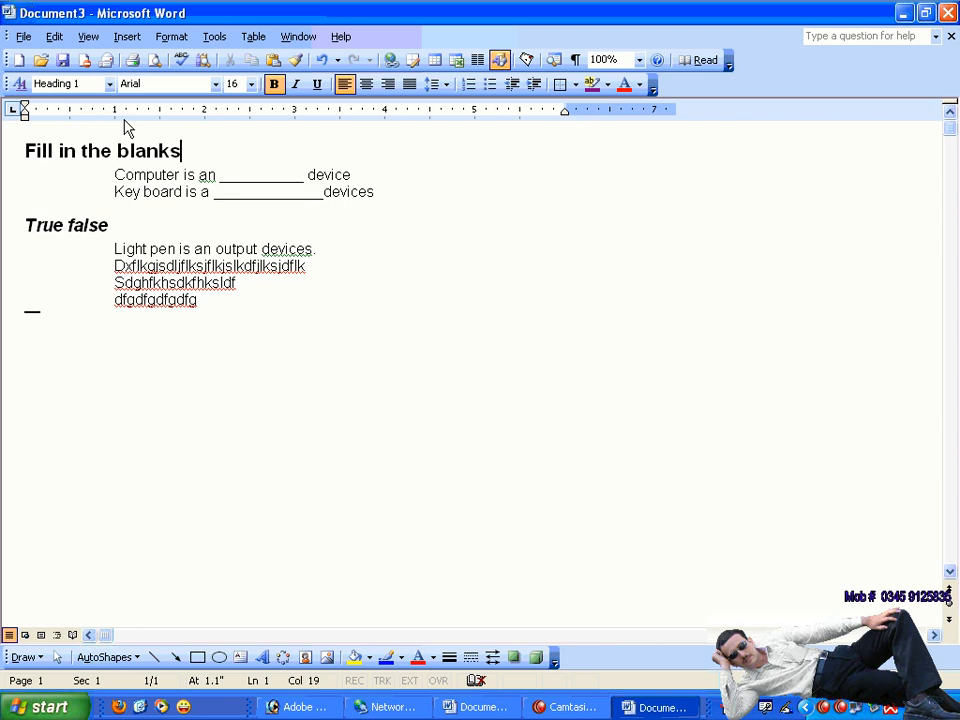
Hide the Drawing toolbar, and show it again
click(88, 36)
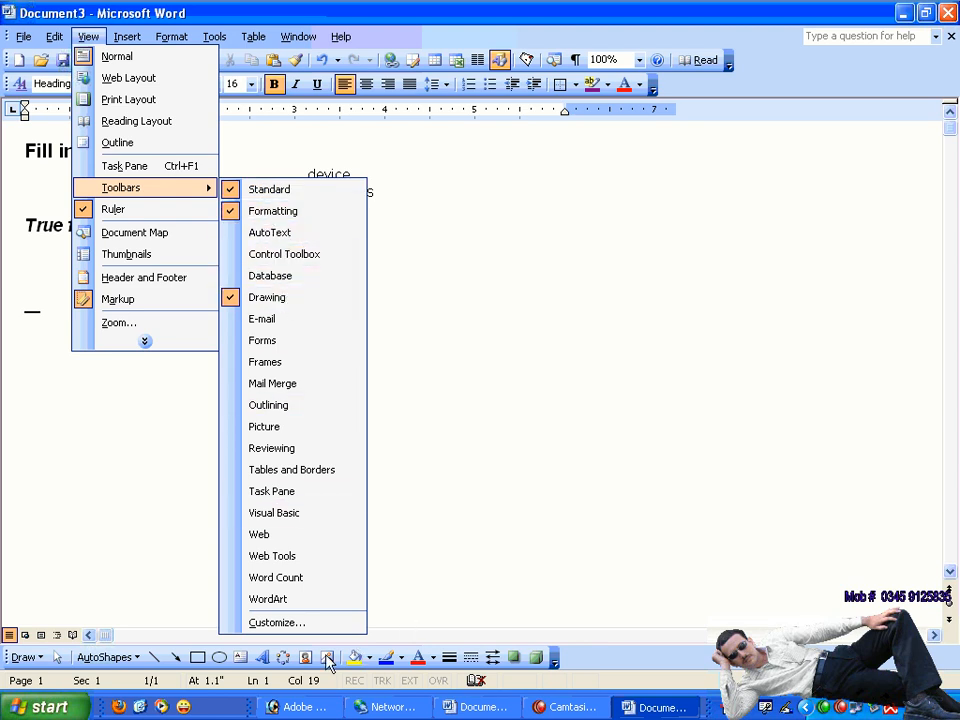
click(264, 297)
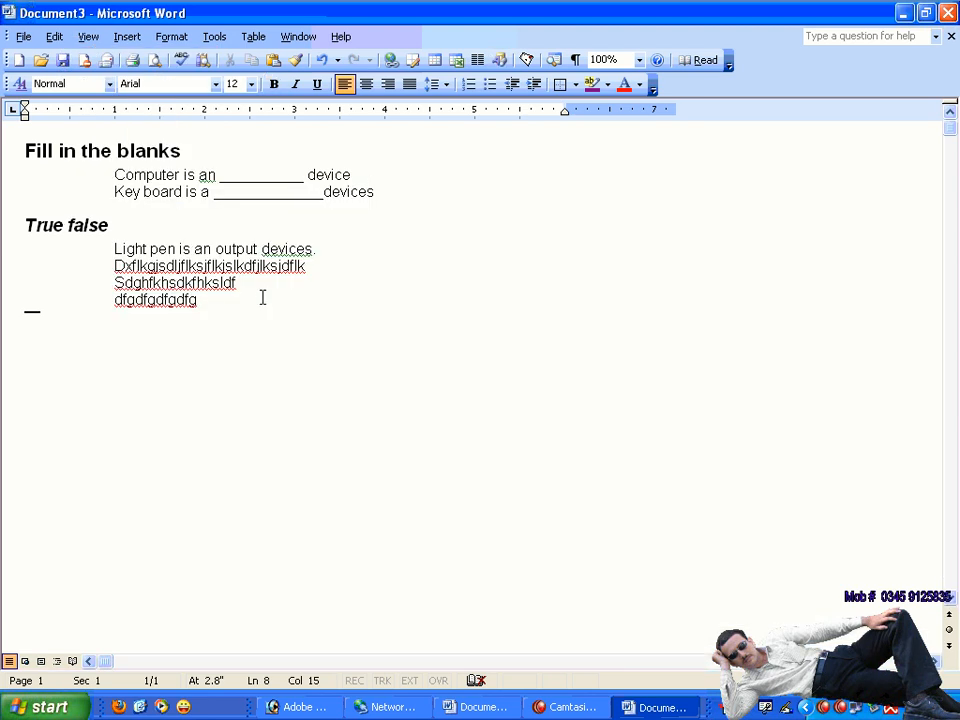
click(88, 37)
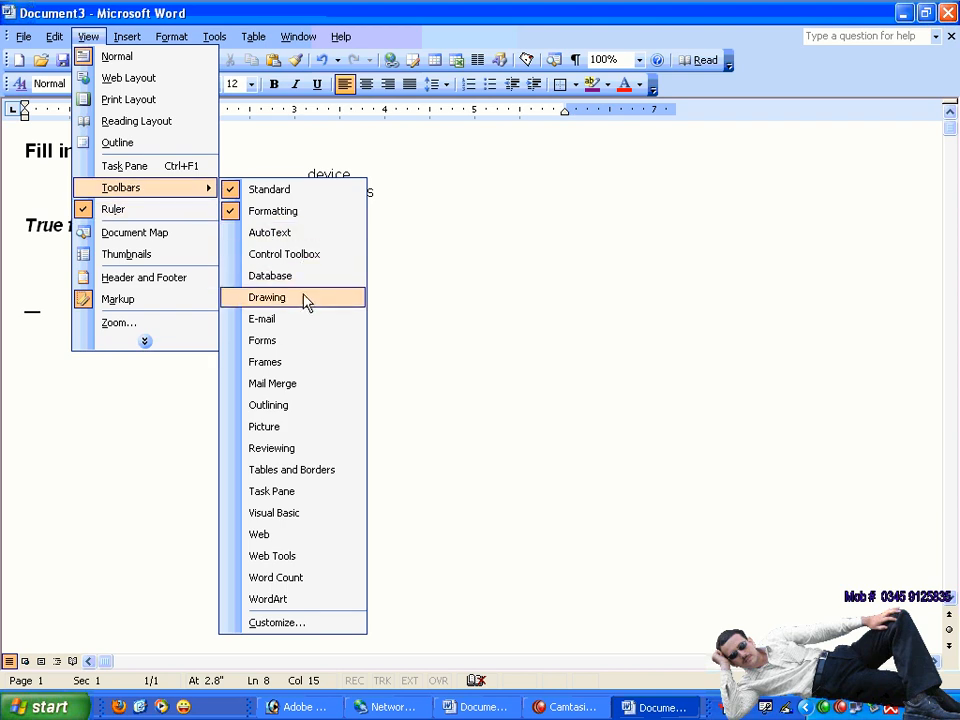
click(305, 299)
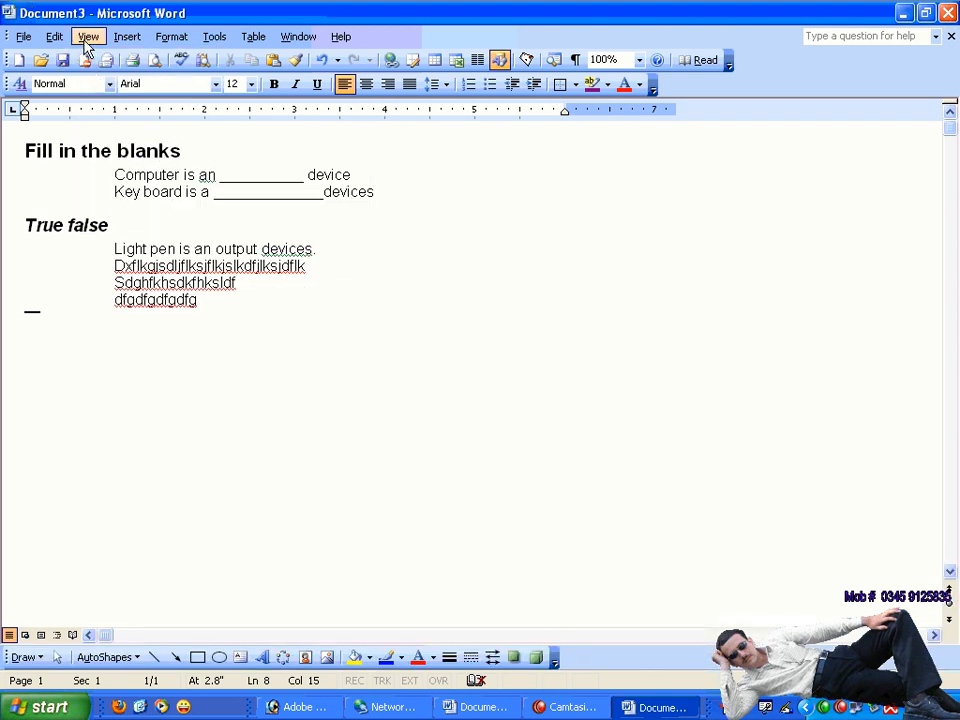
Hide the Standard toolbar and show it again, applying numbering to the last line of text in between
right_click(421, 44)
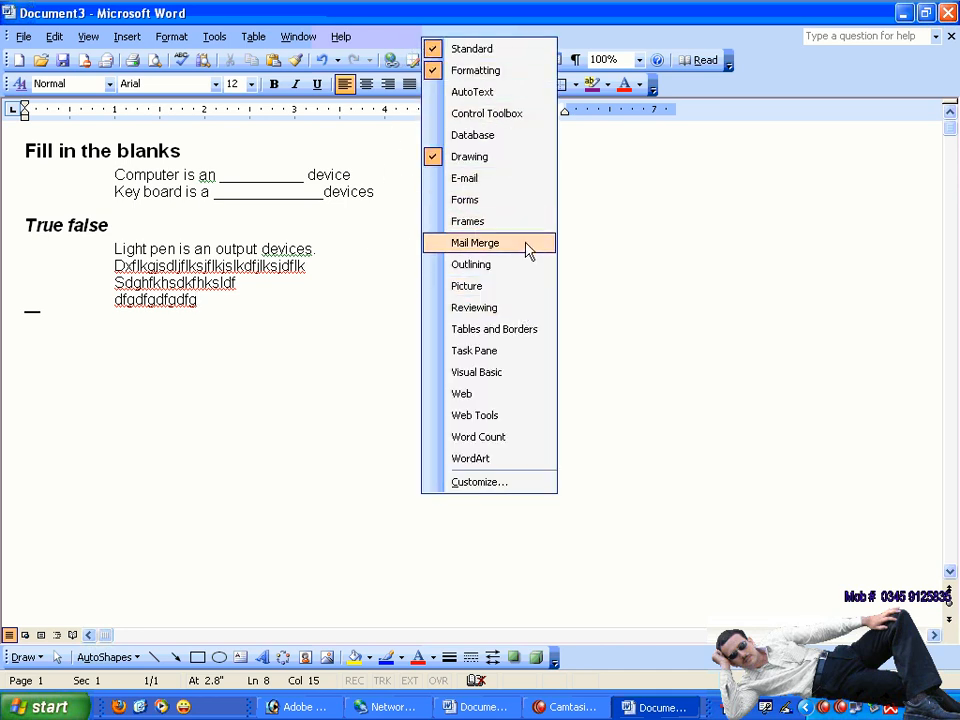
click(465, 48)
click(470, 60)
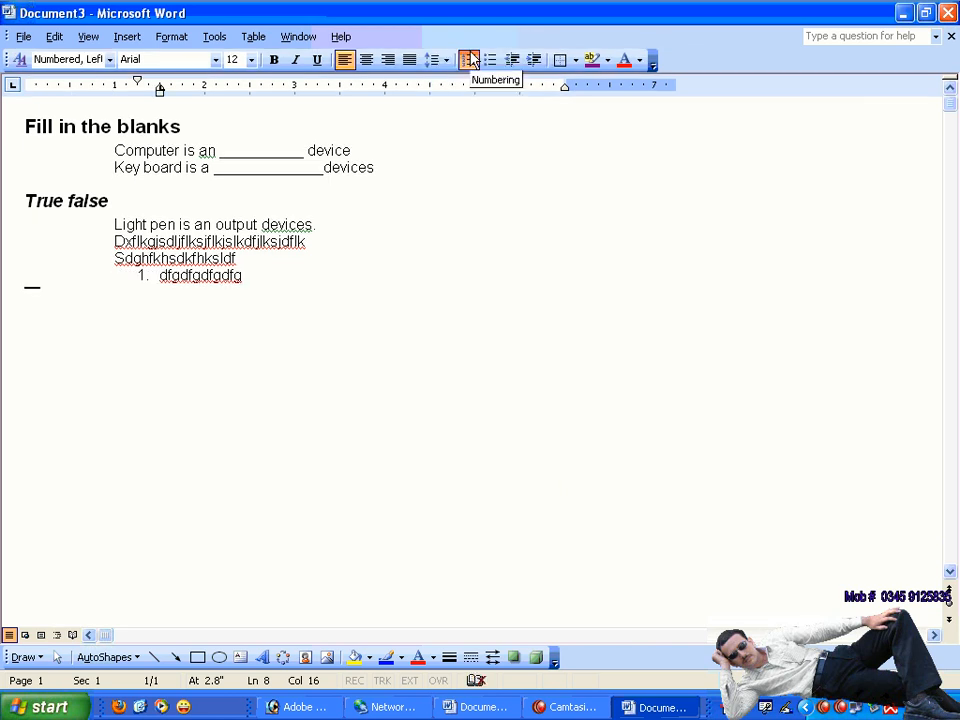
right_click(443, 46)
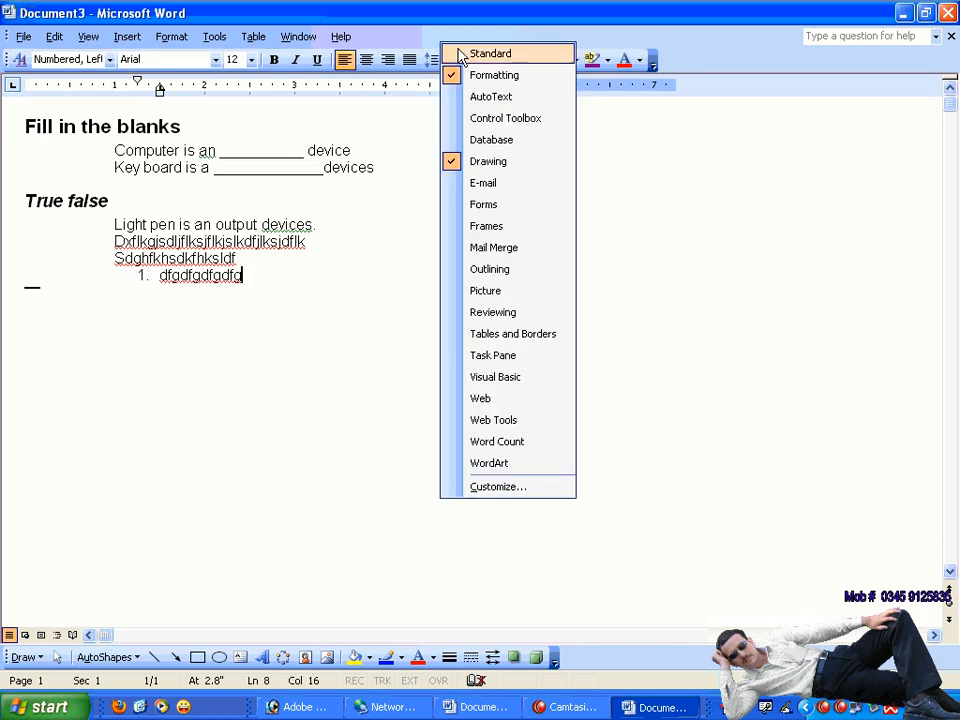
click(471, 54)
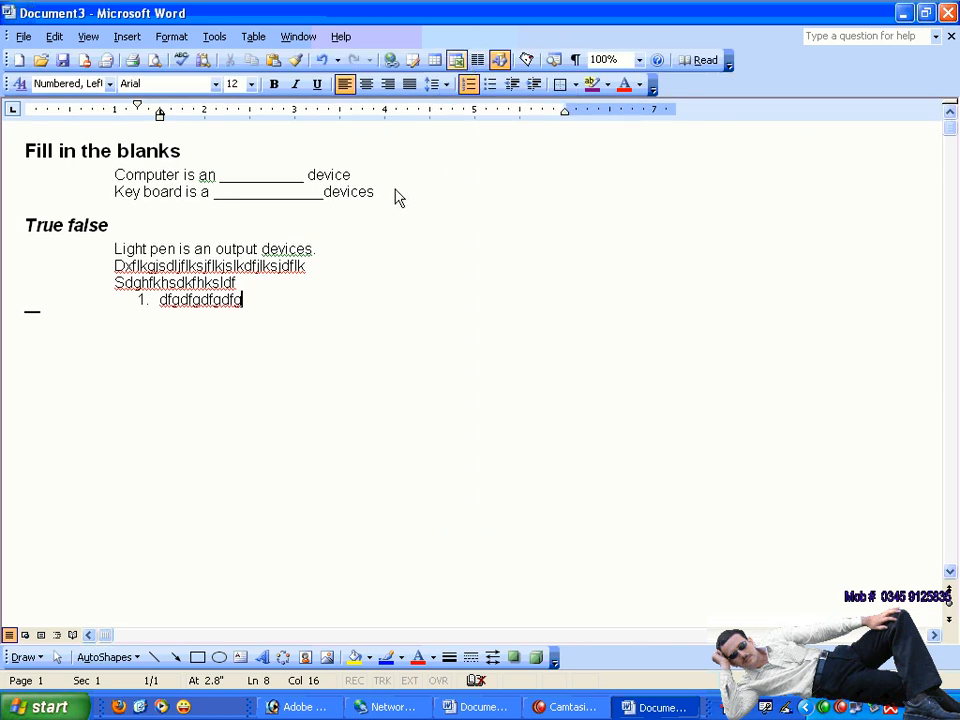
Place the cursor at the end of the "Light pen is an output devices." line and hide the ruler
click(92, 37)
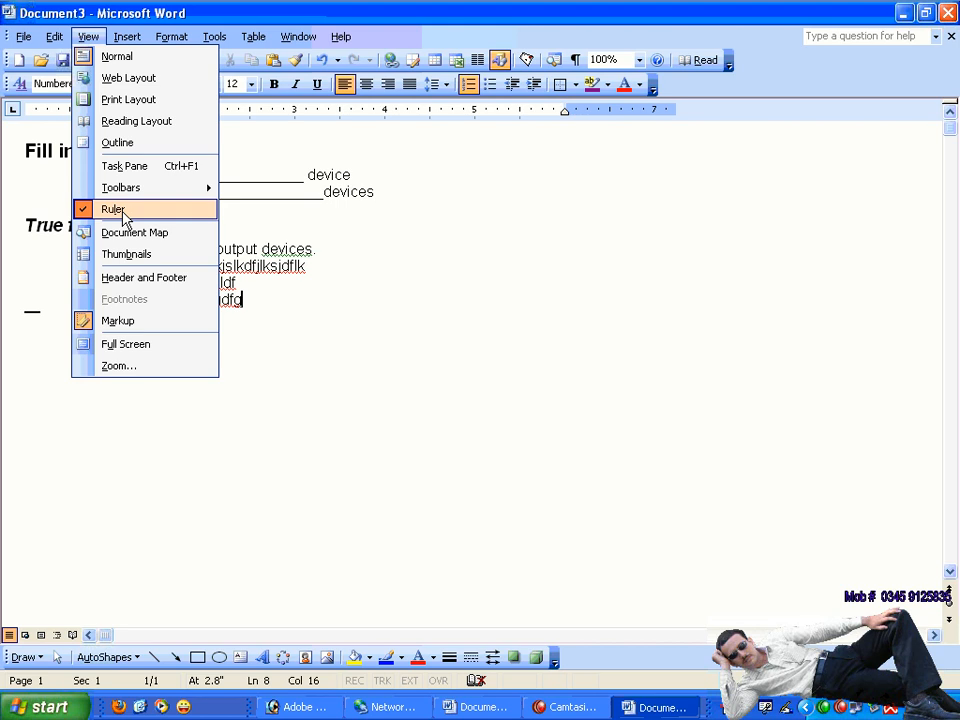
click(414, 240)
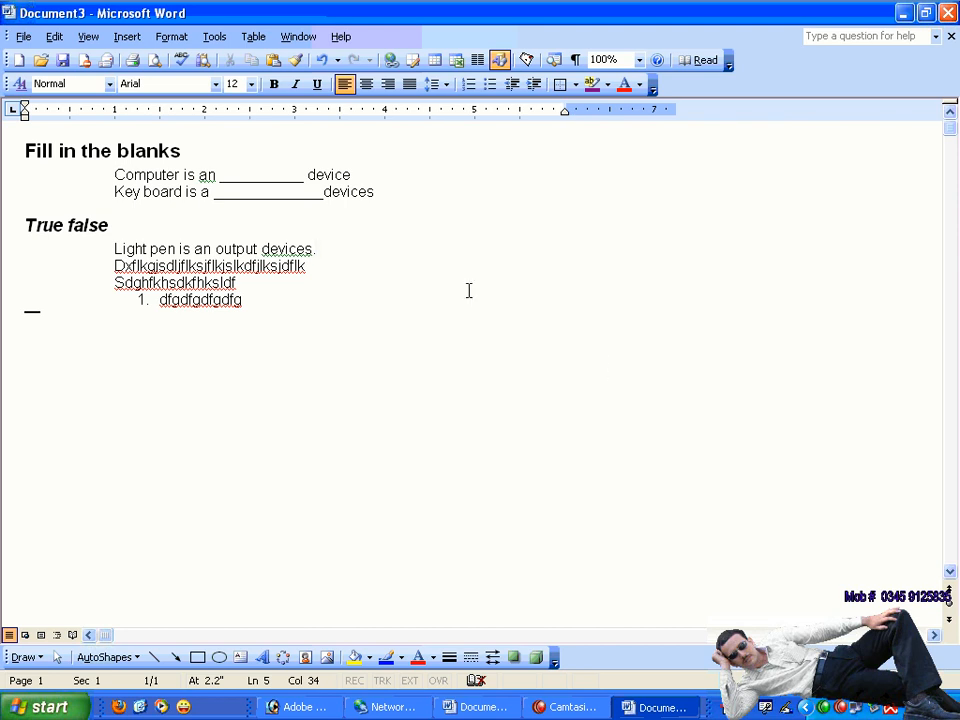
click(98, 38)
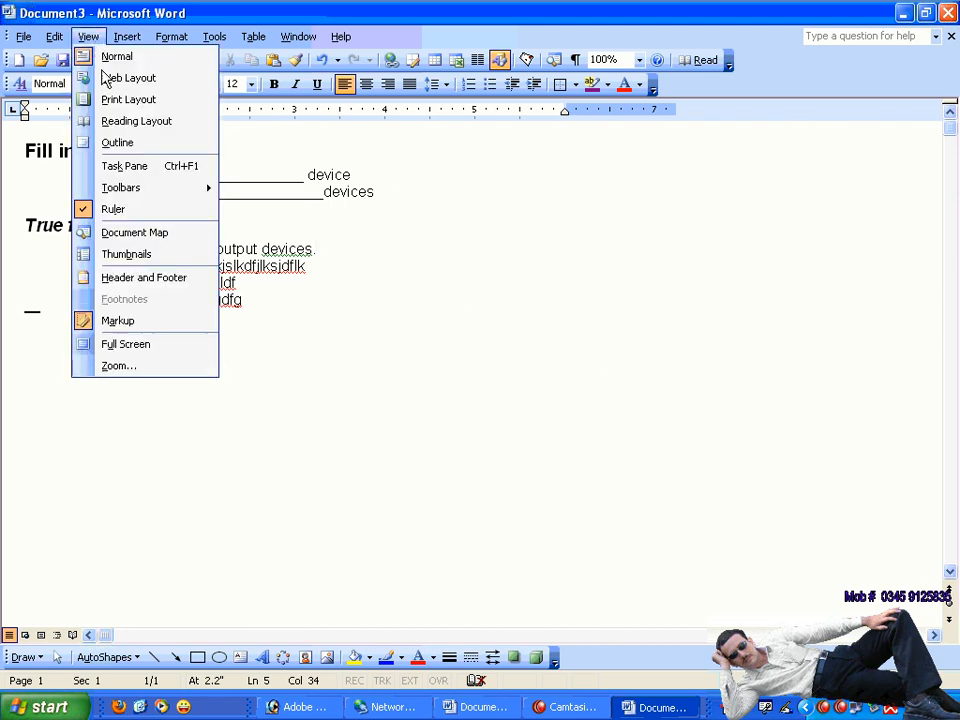
click(122, 212)
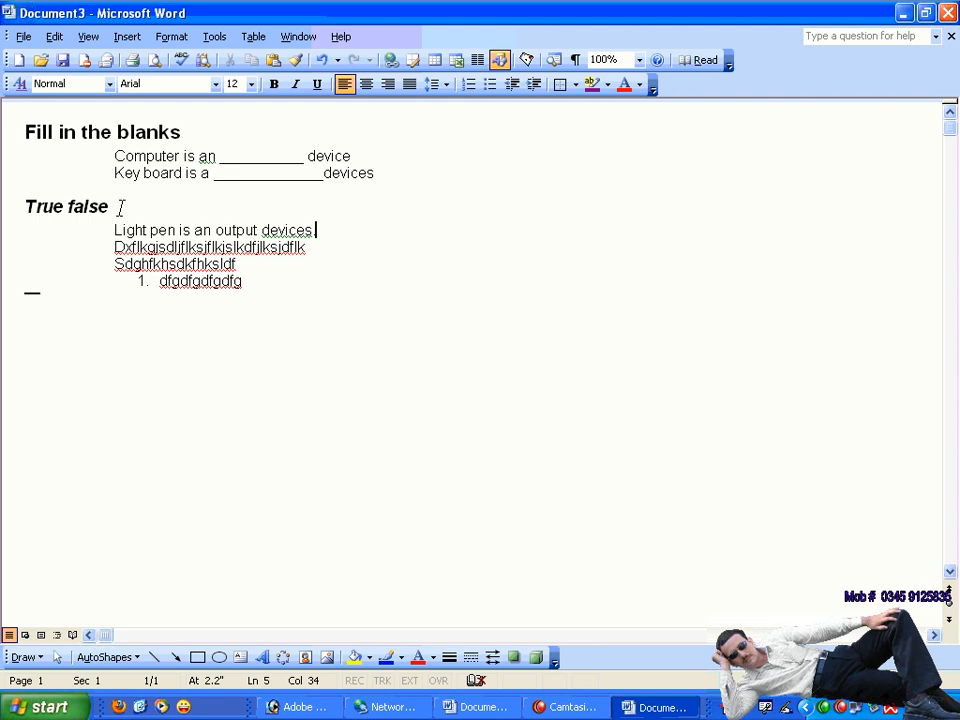